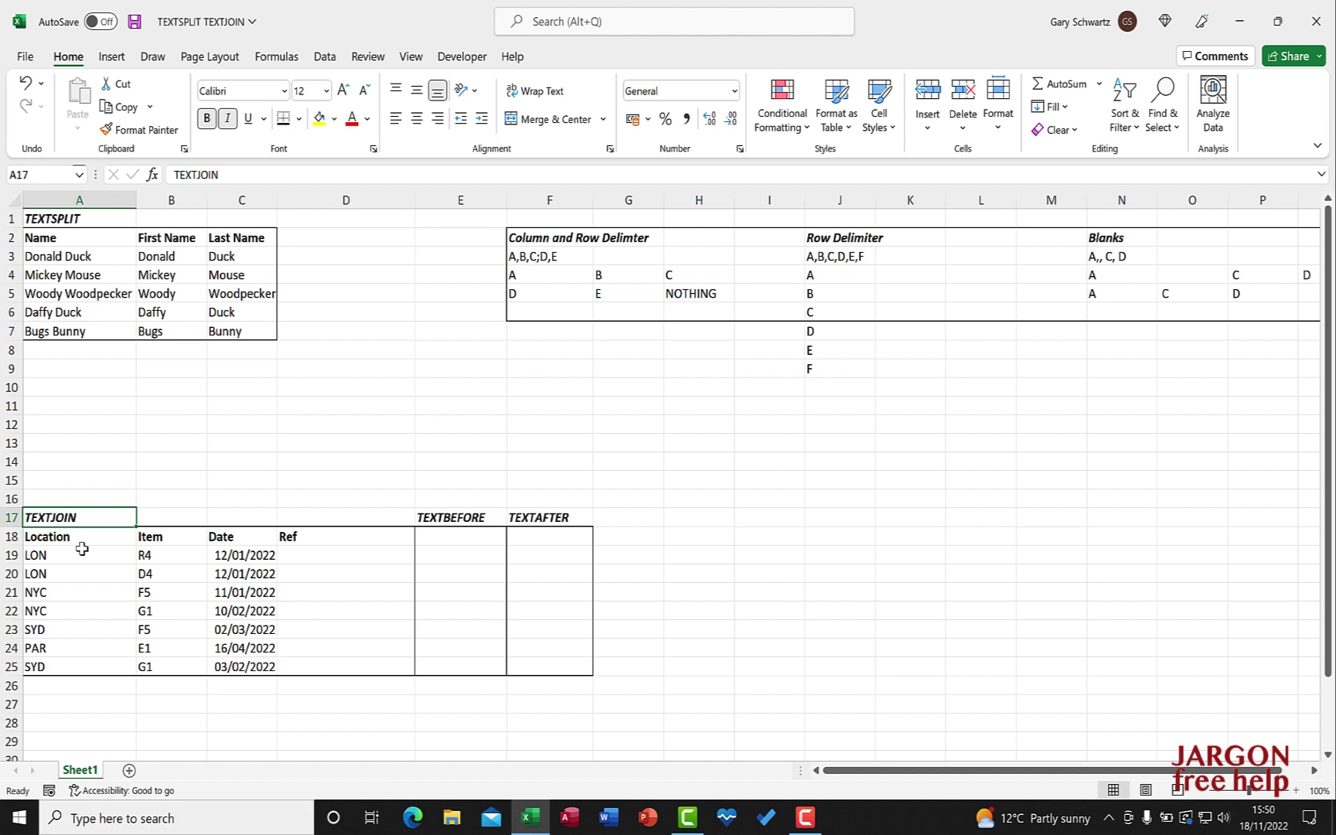
Select cell D19 for the first Ref formula.
drag(79, 553, 262, 556)
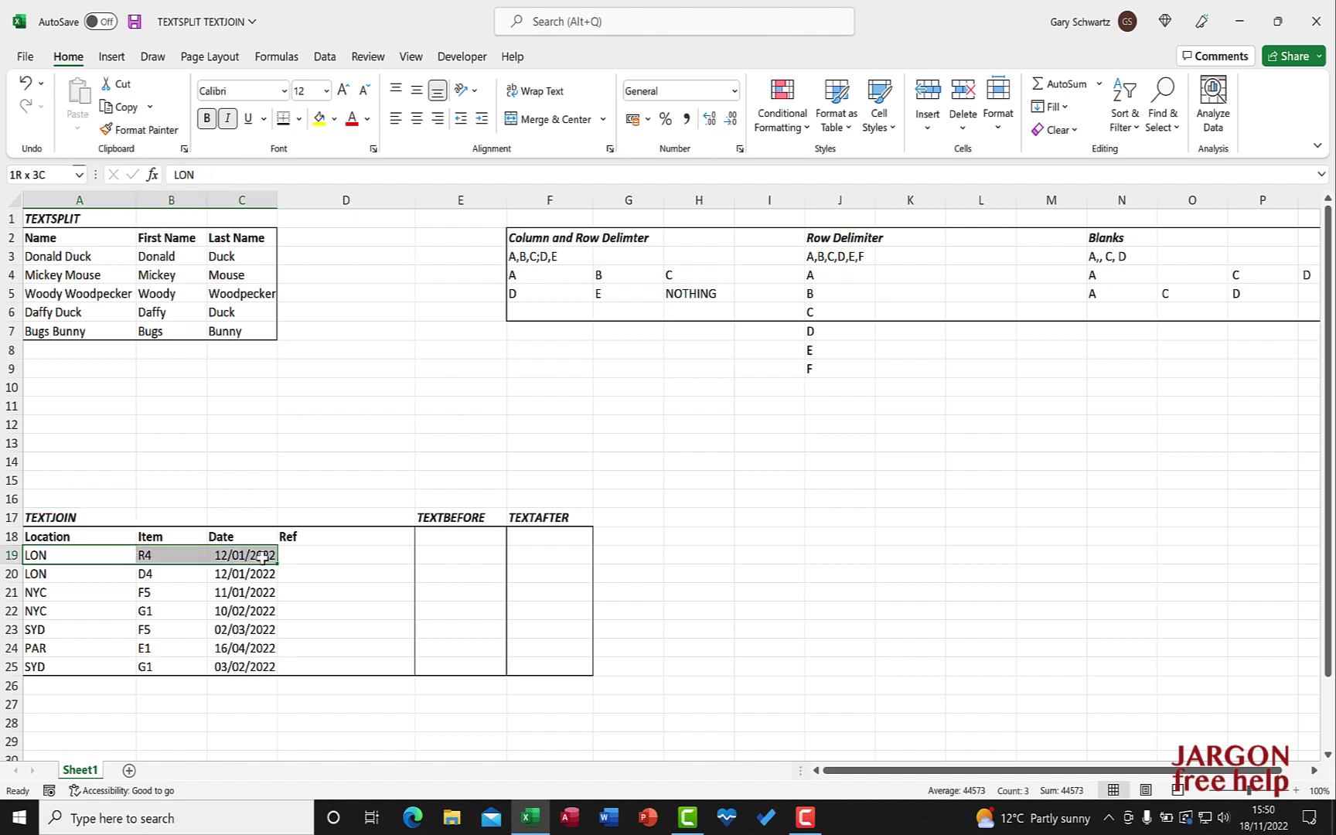
click(97, 508)
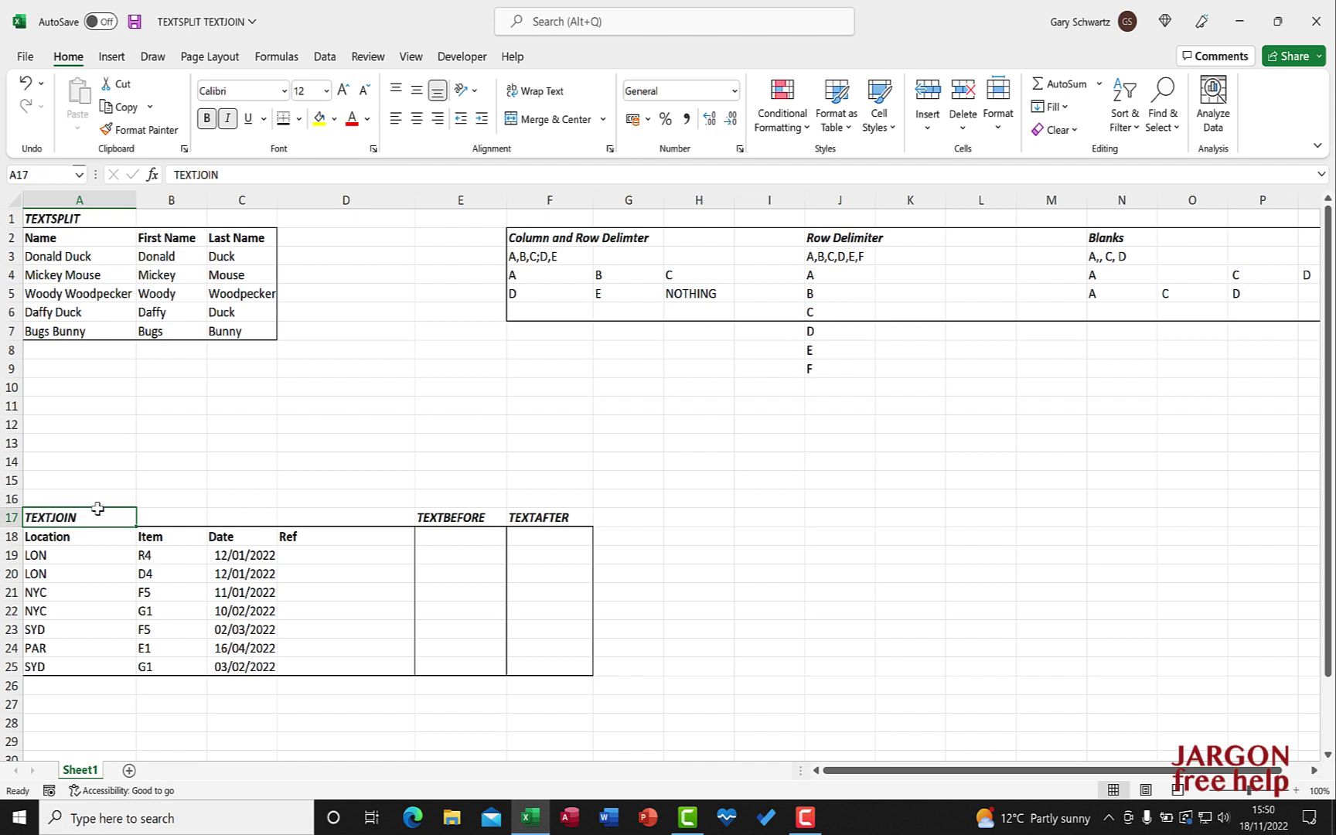
click(324, 559)
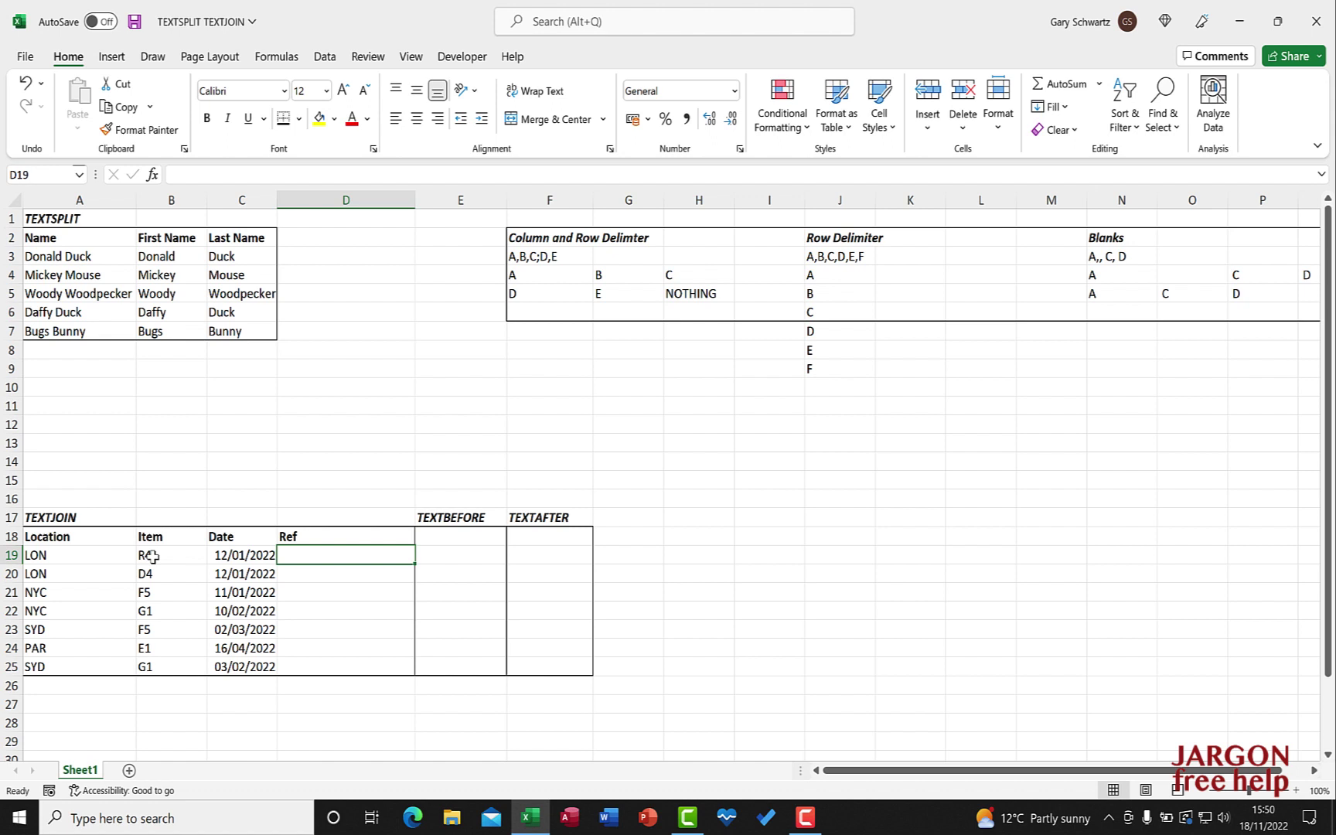
Open Insert Function and browse the Text category for TEXTJOIN.
click(152, 177)
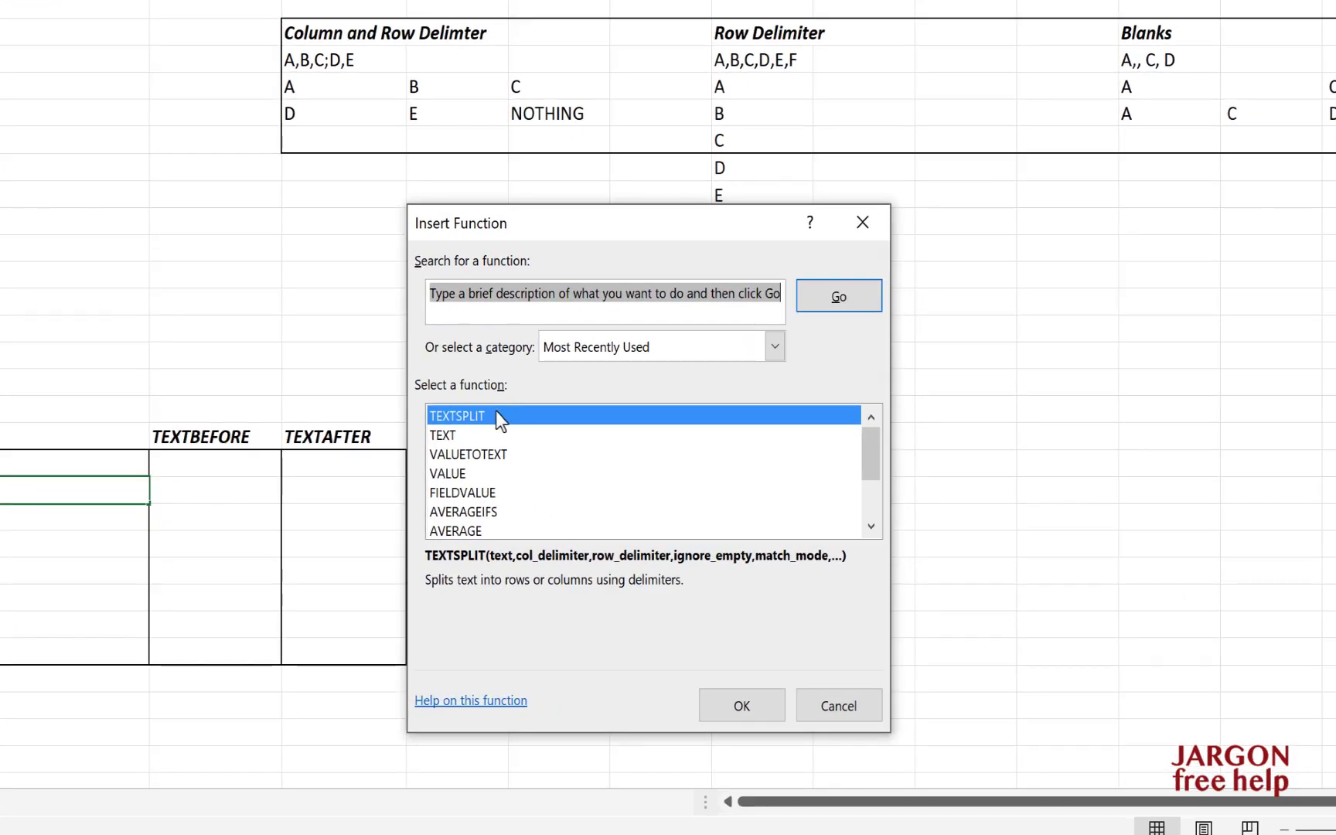
click(772, 354)
click(664, 526)
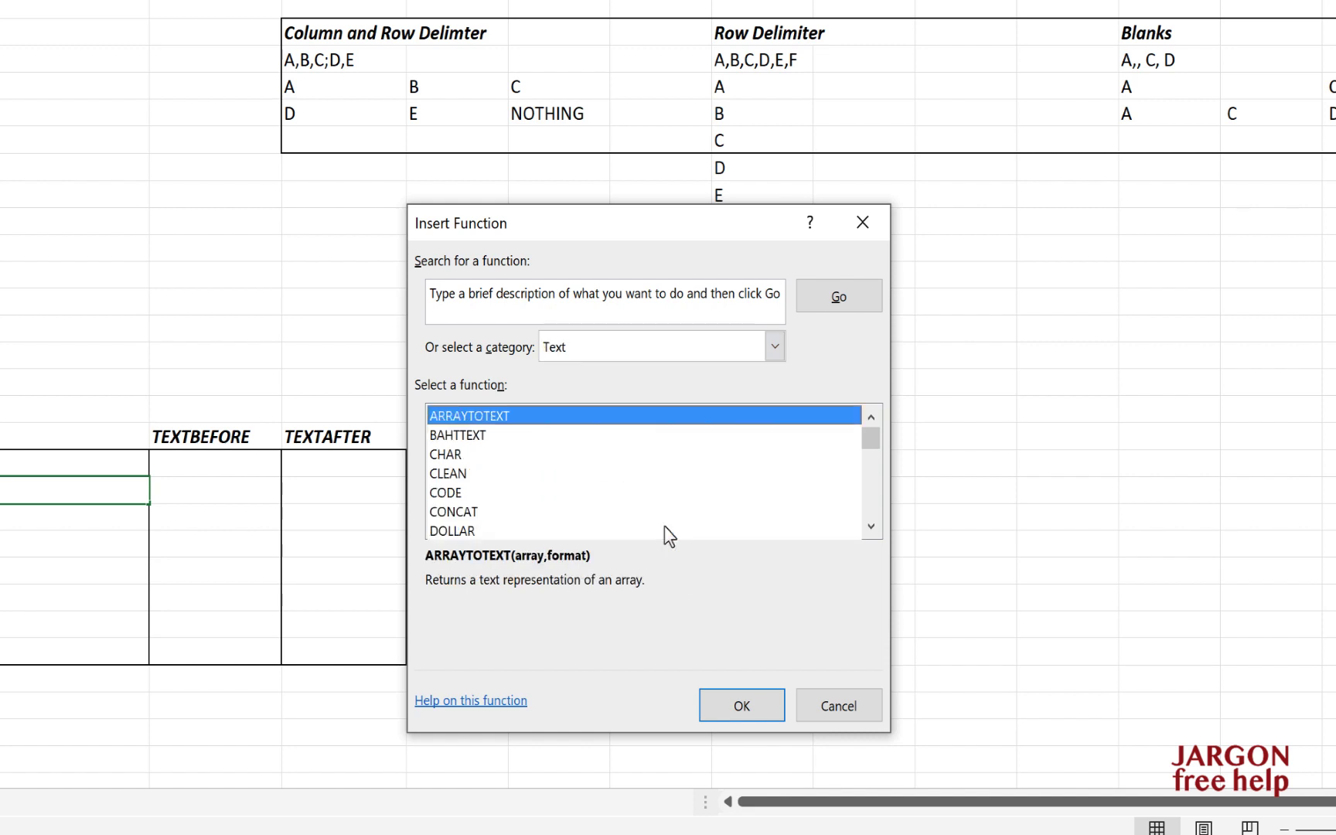
scroll(866, 507, down, 5)
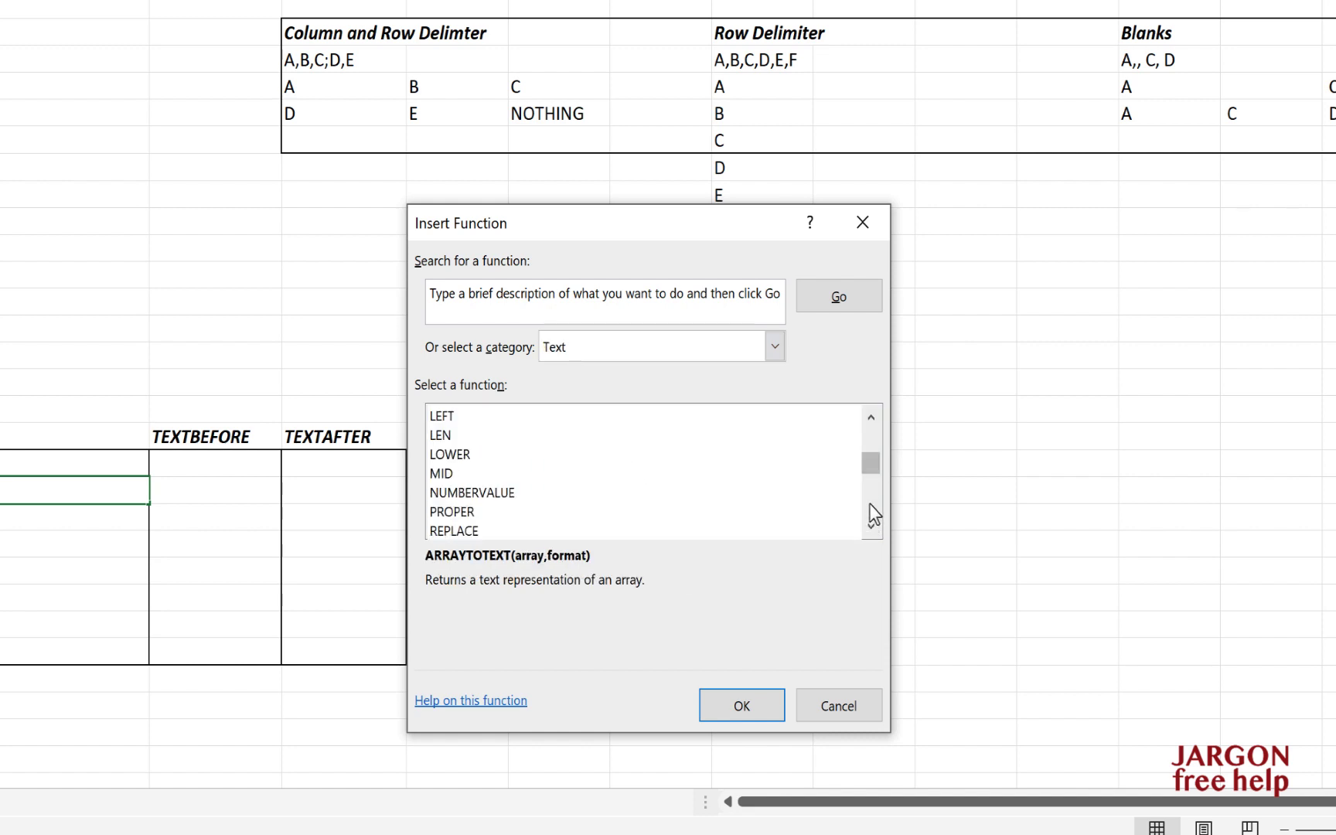
scroll(870, 507, down, 2)
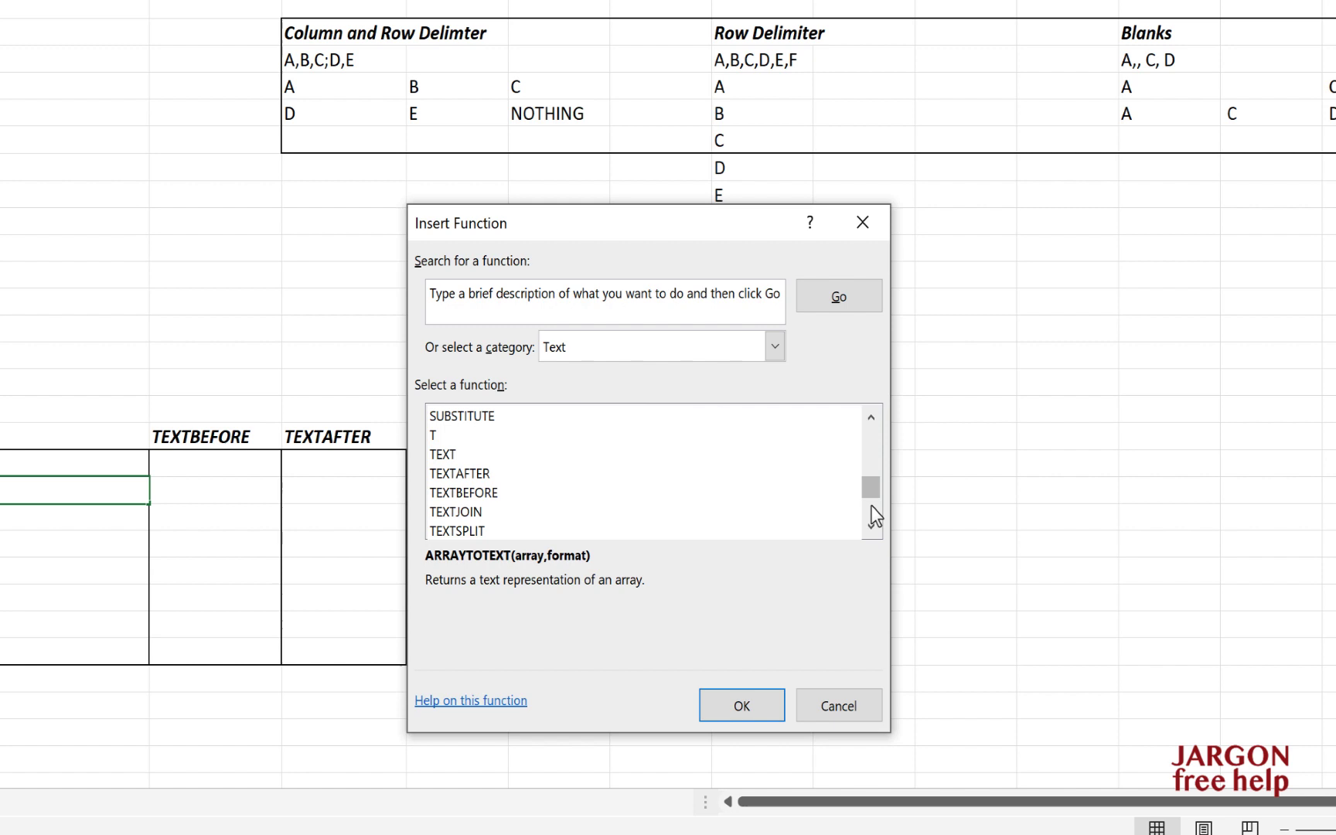
click(460, 510)
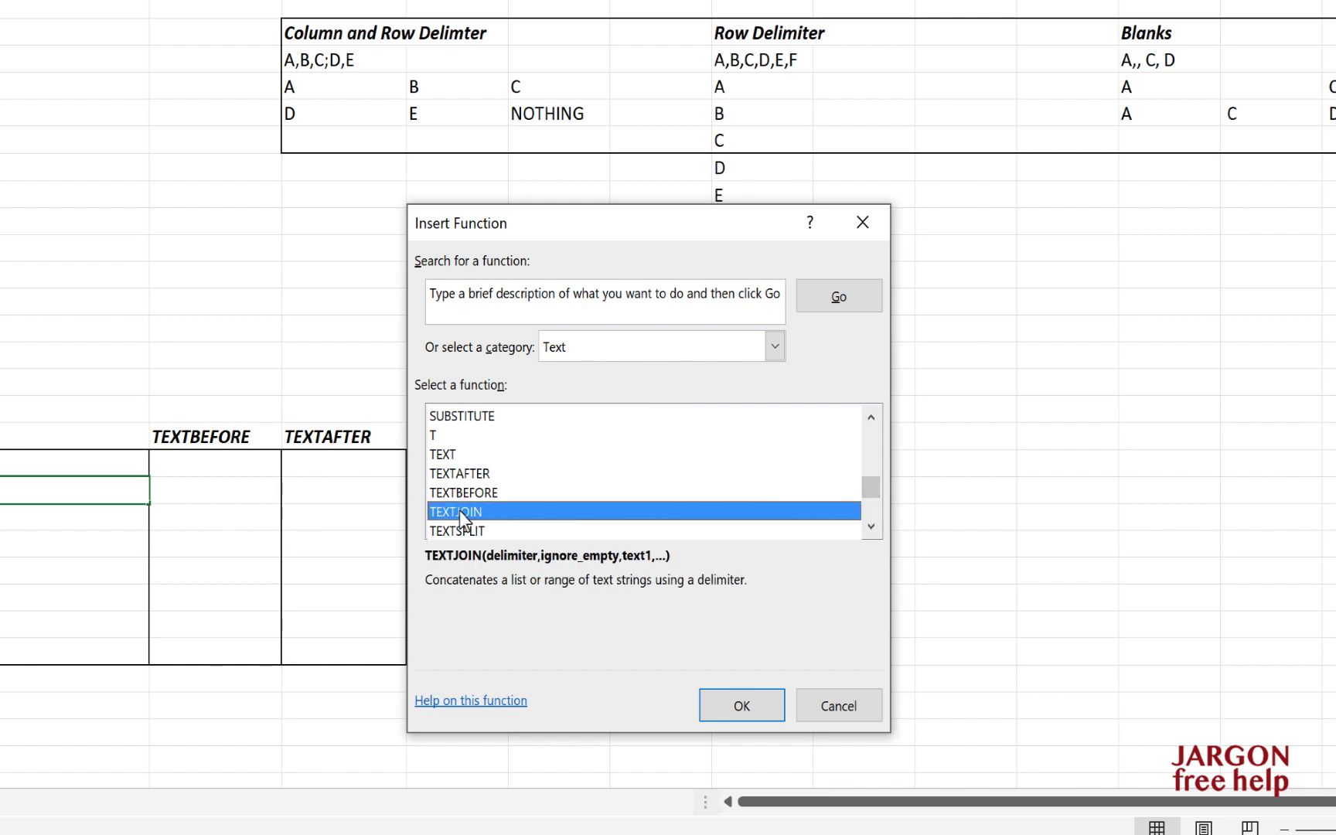
Search for 'textjoin' and accept TEXTJOIN to open its argument fields.
click(435, 294)
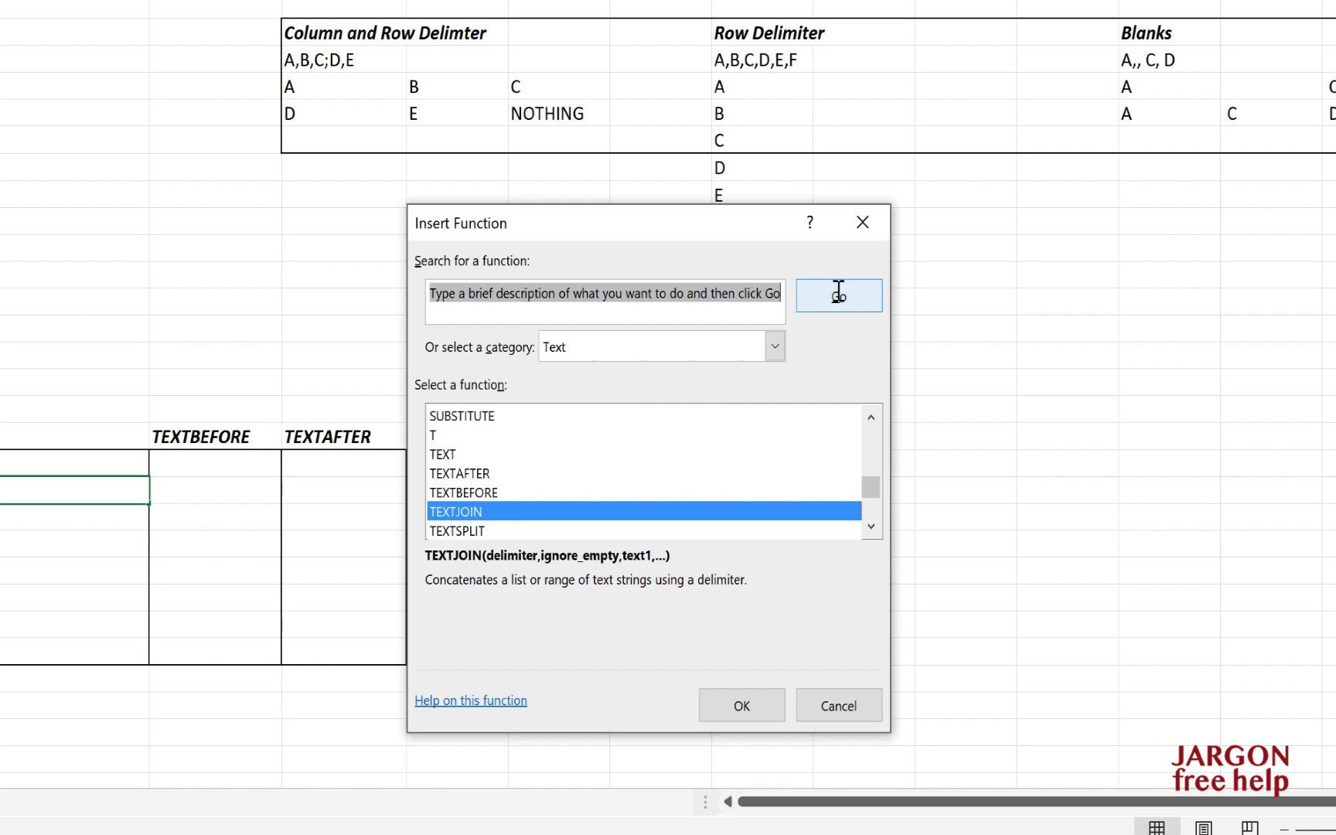
text(tyex)
key(BackSpace)
key(BackSpace)
key(BackSpace)
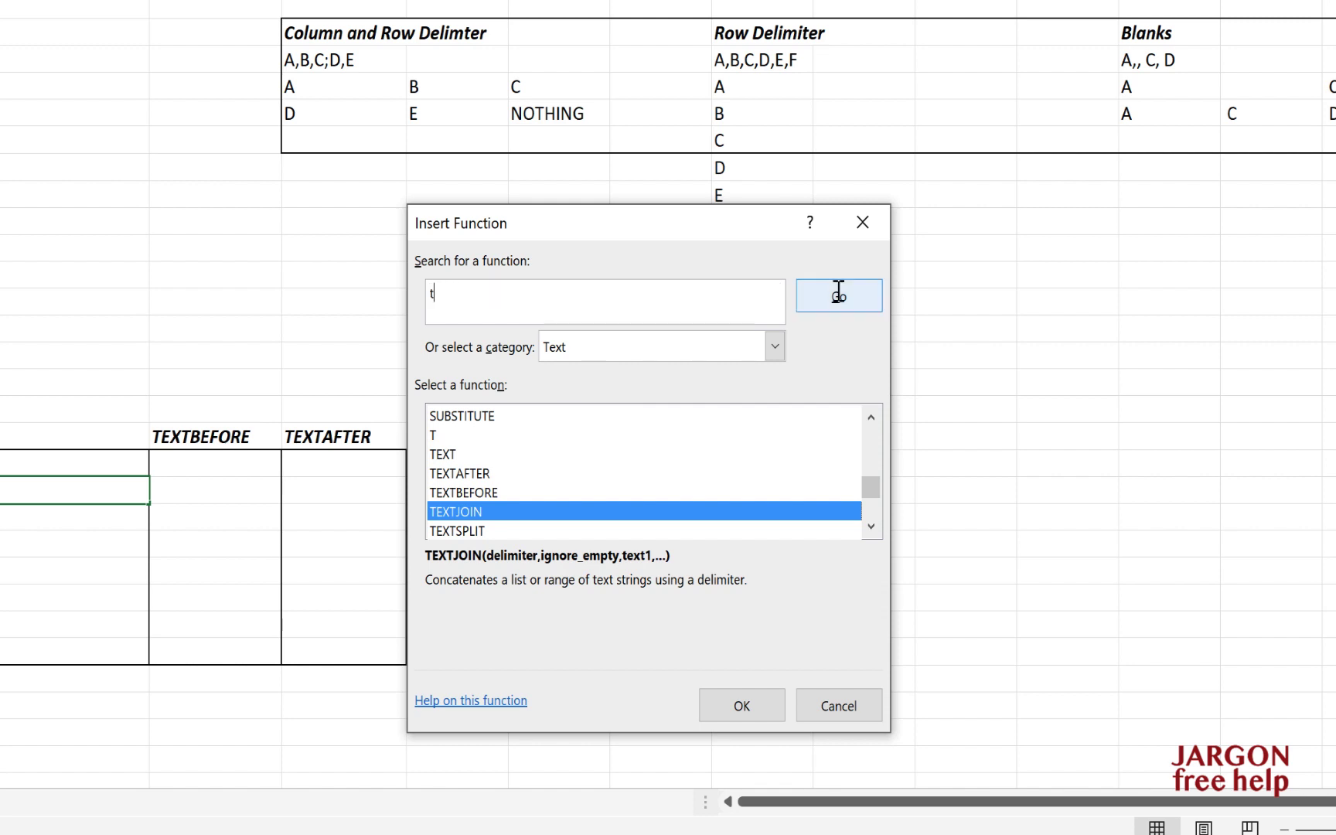
text(extjoin)
click(821, 310)
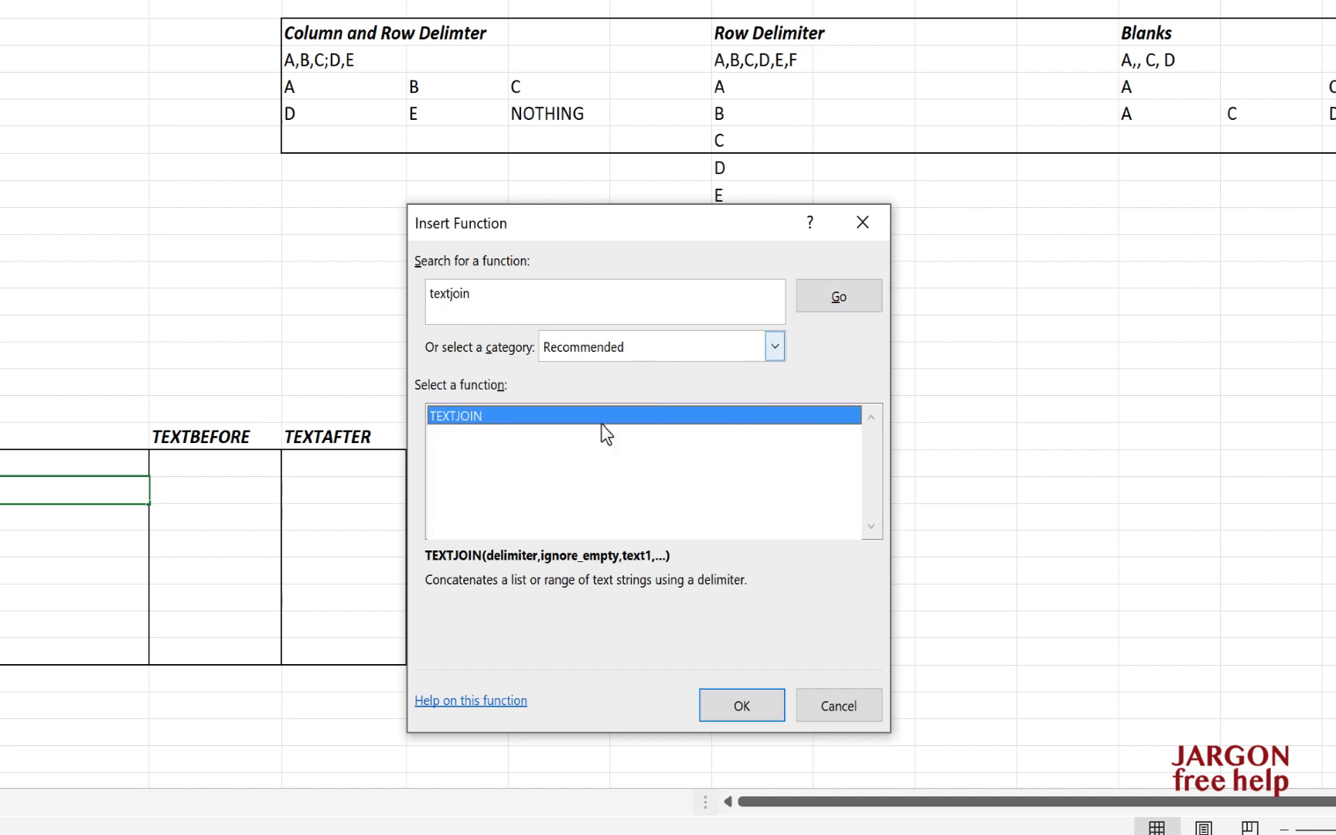
click(738, 705)
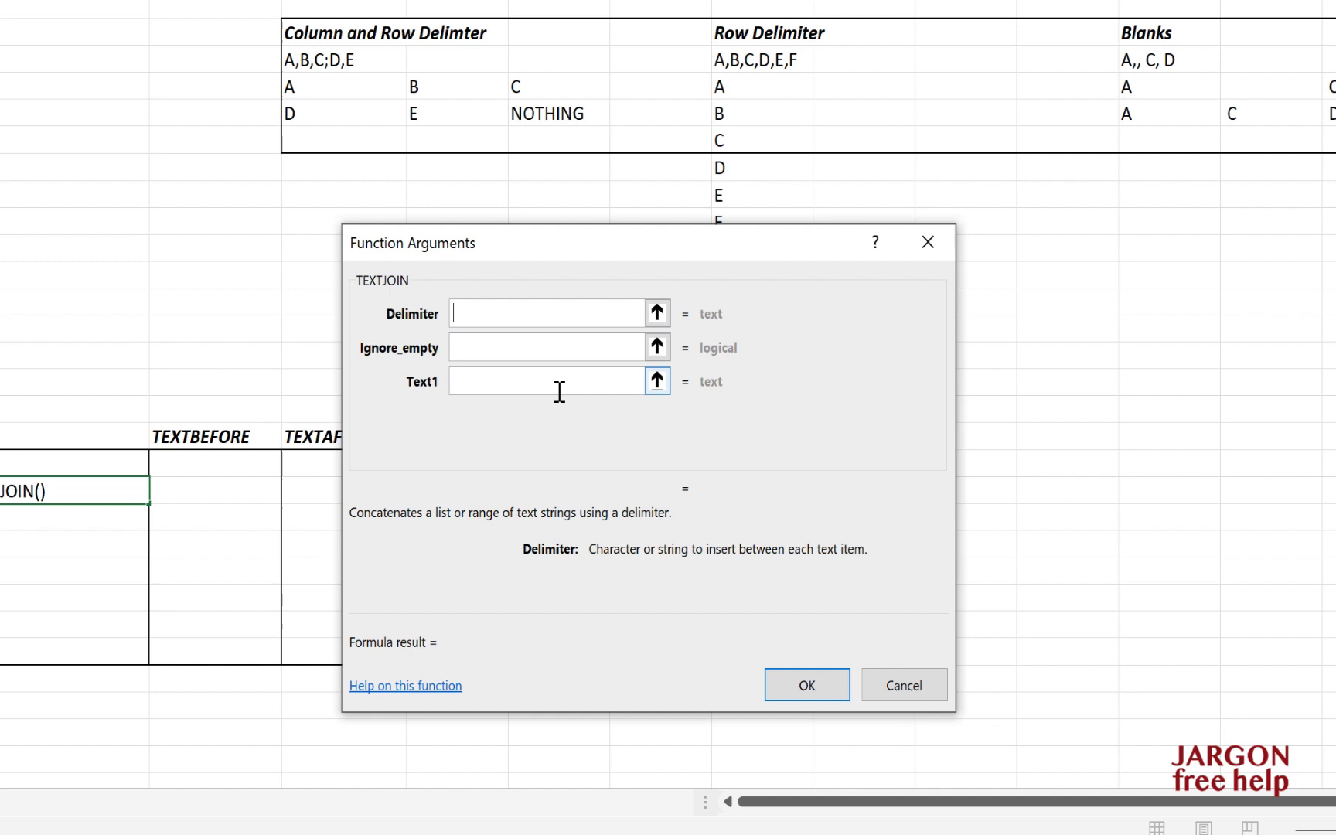
Enter '-' as the Delimiter and false for Ignore_empty, then move to Text1.
text(-)
click(541, 349)
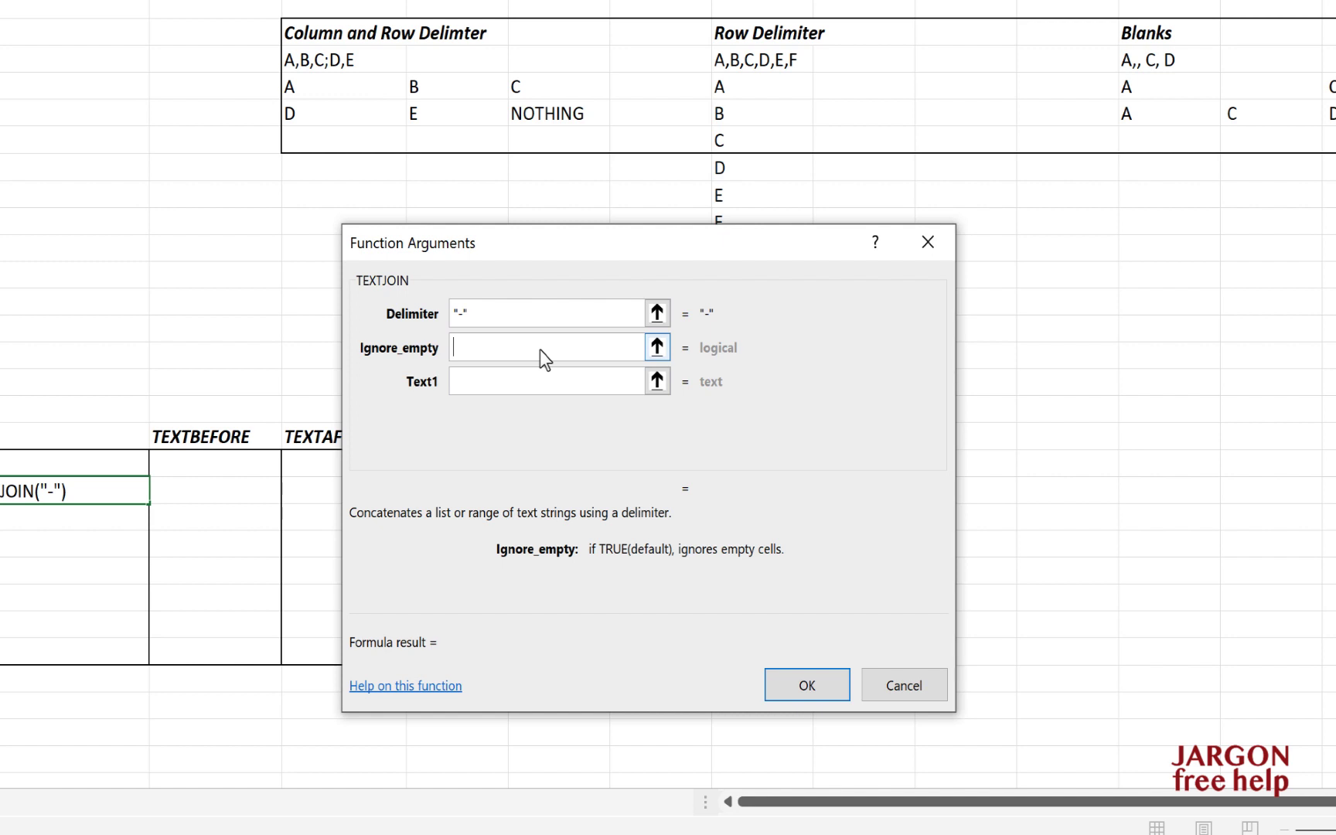
text(false)
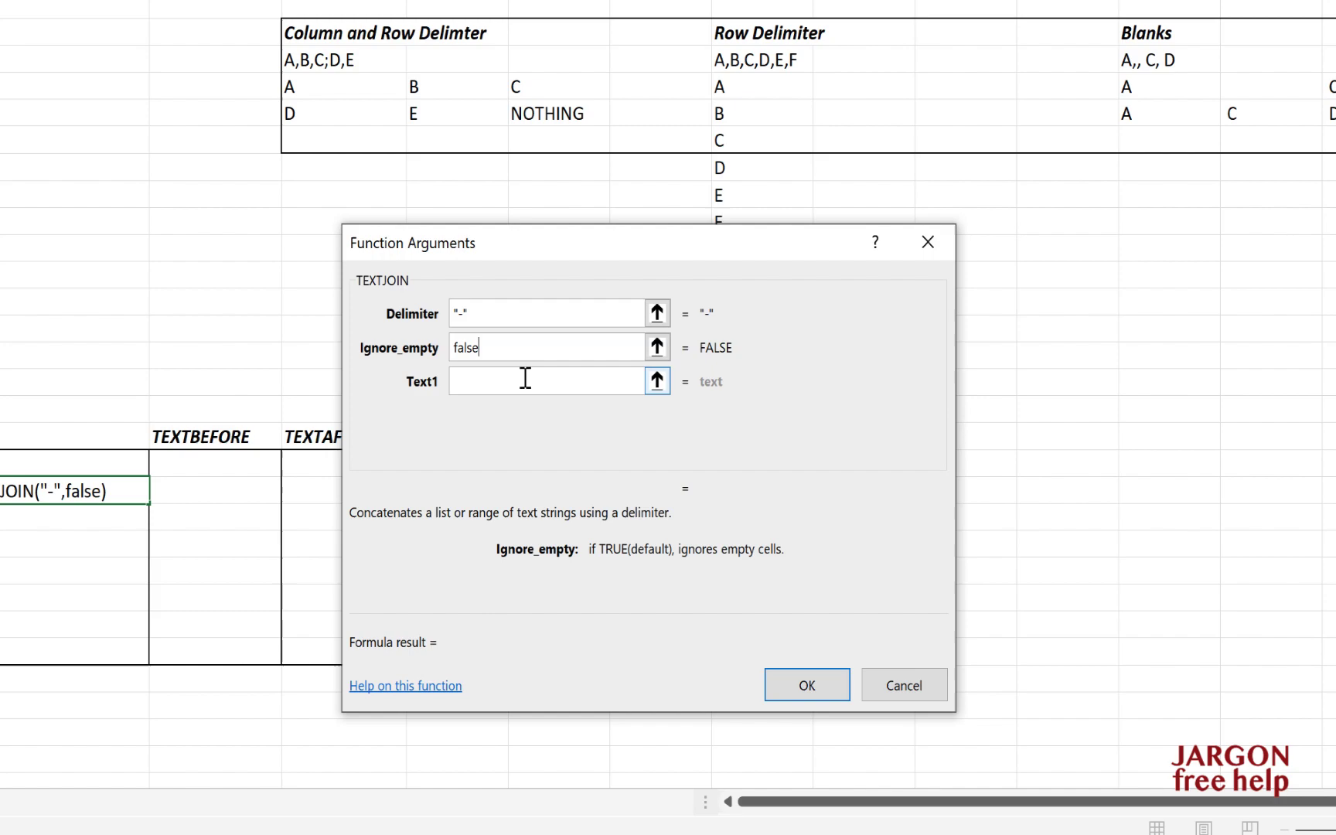
click(524, 381)
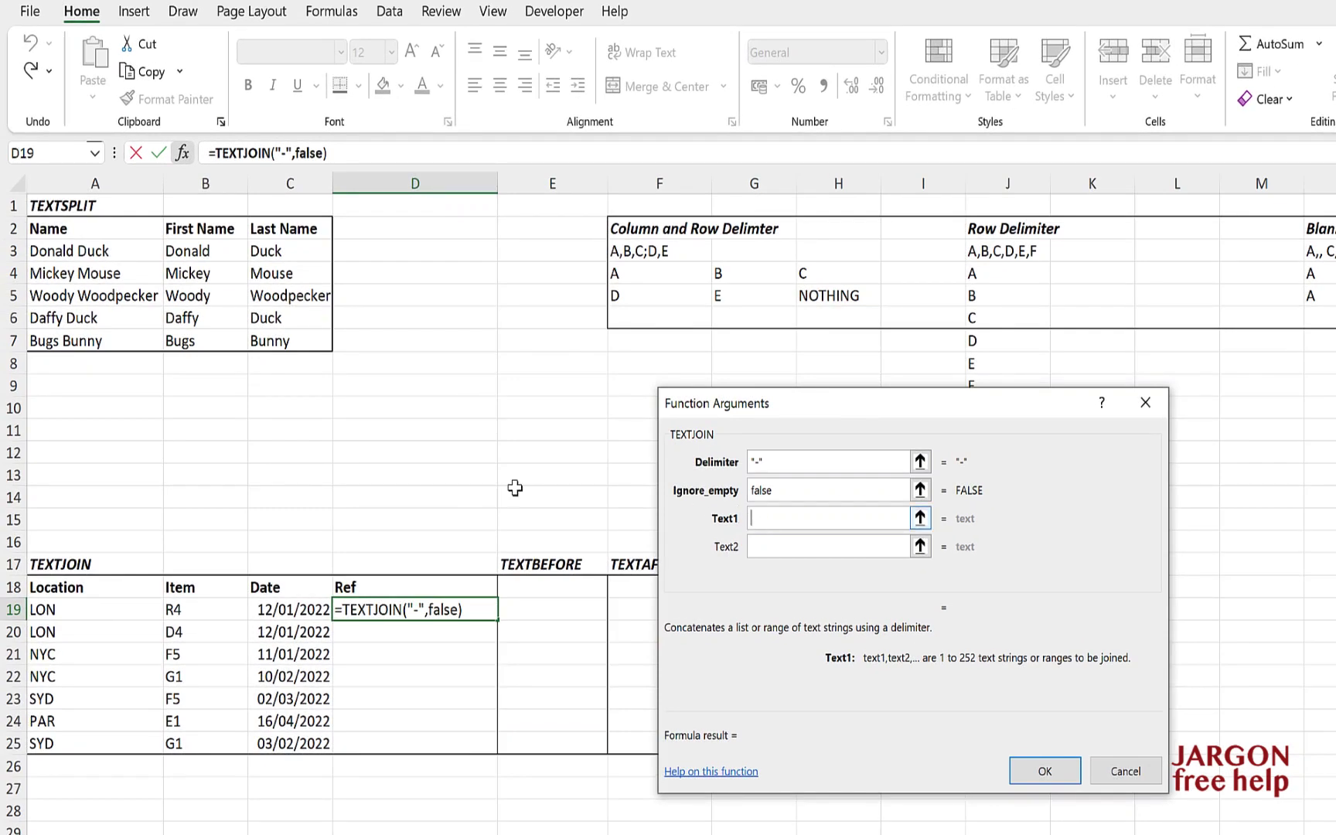
Reference A19, B19 and C19 as the Text1, Text2 and Text3 arguments.
click(100, 610)
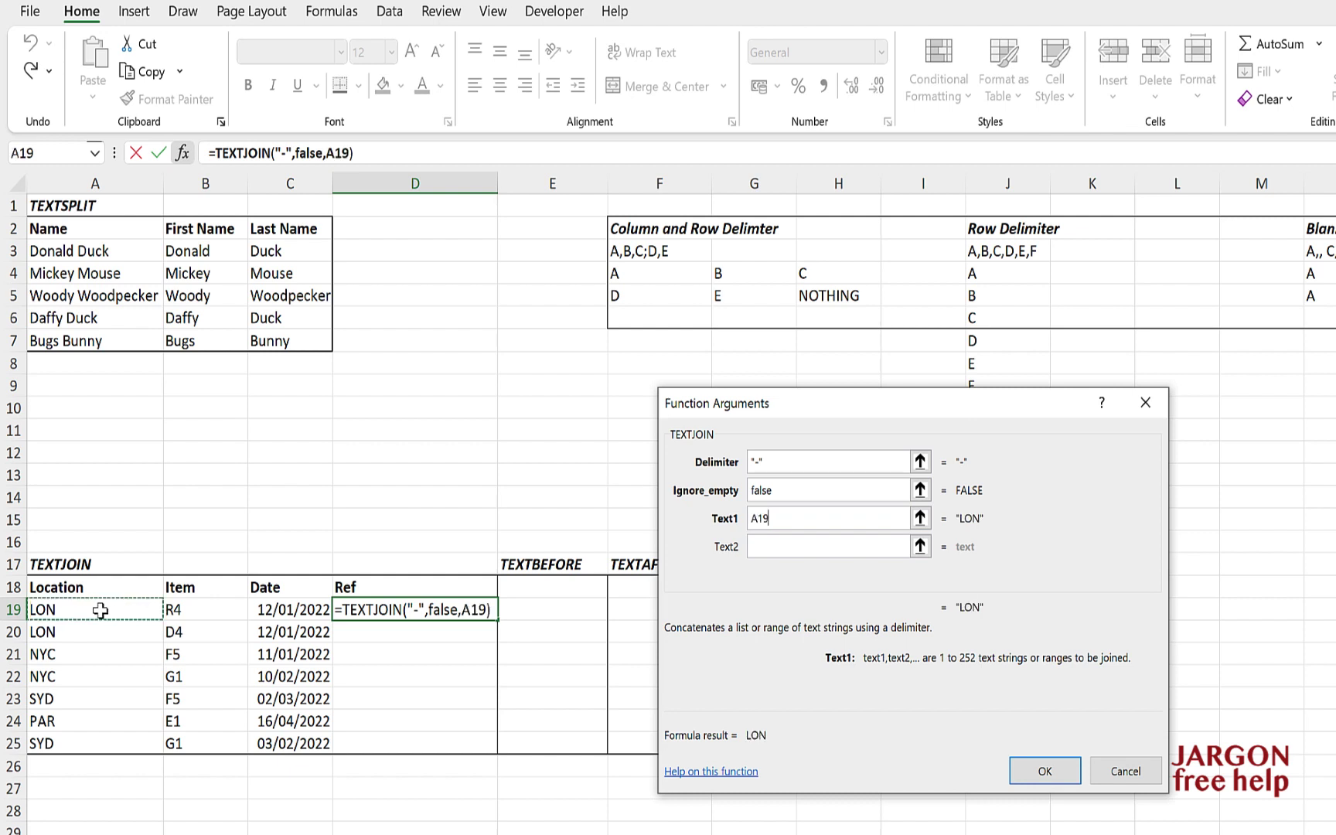
click(777, 545)
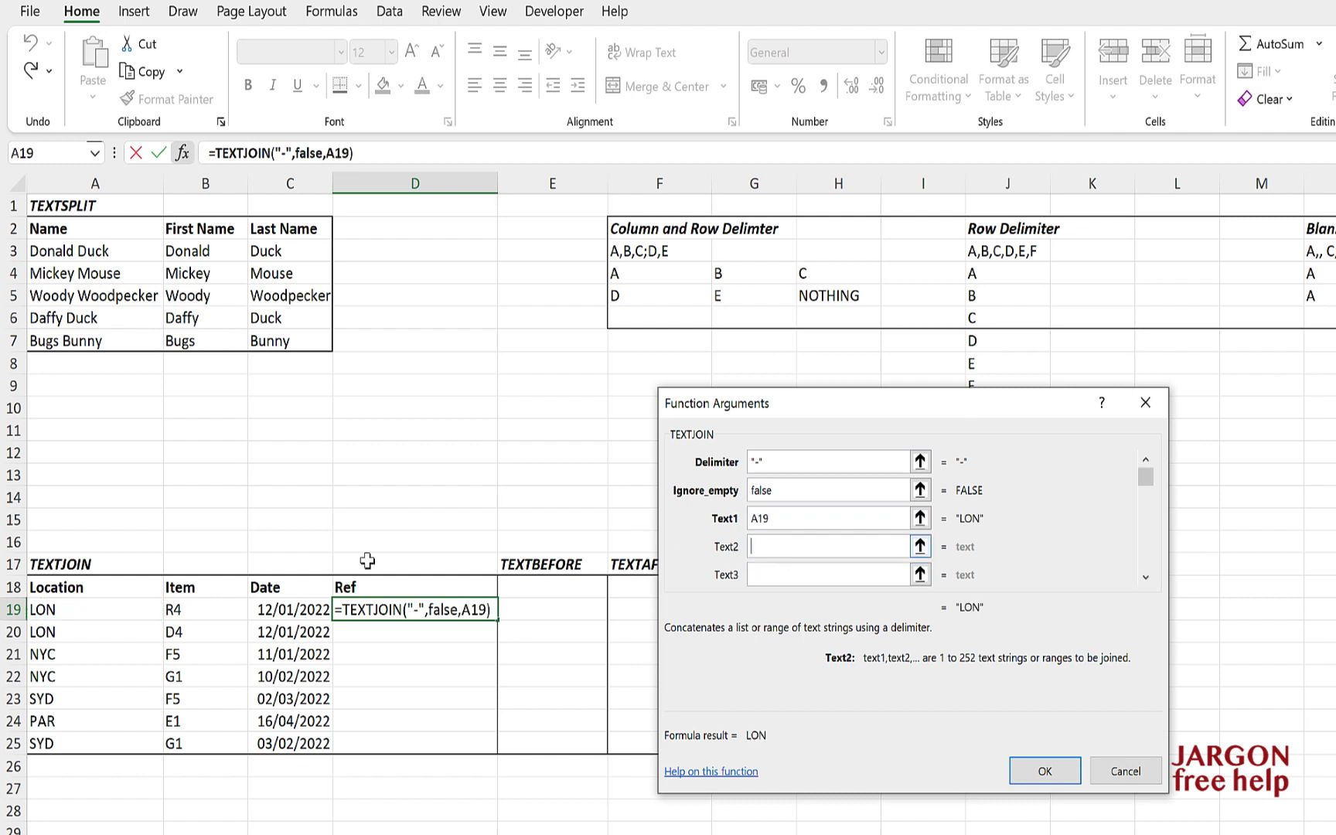
click(190, 609)
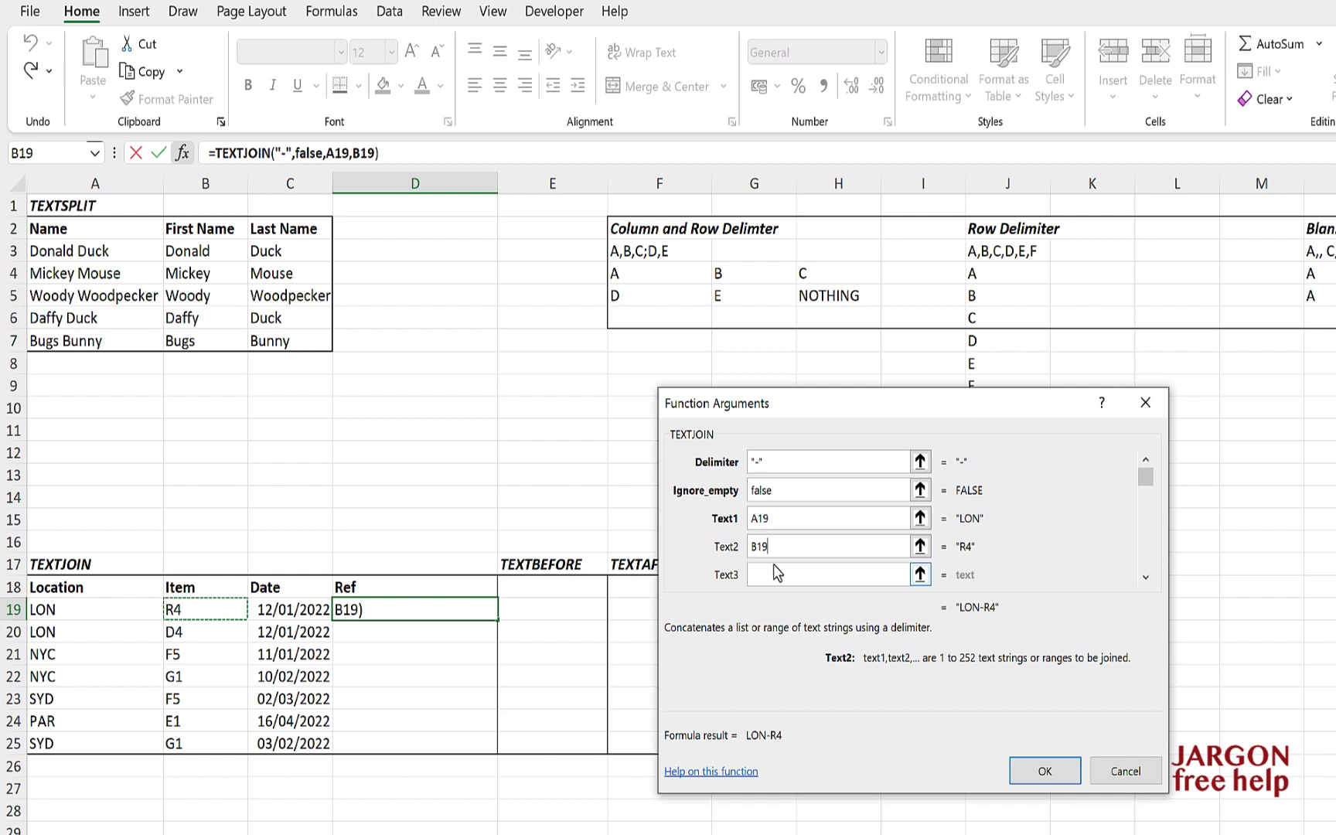
click(777, 574)
click(276, 609)
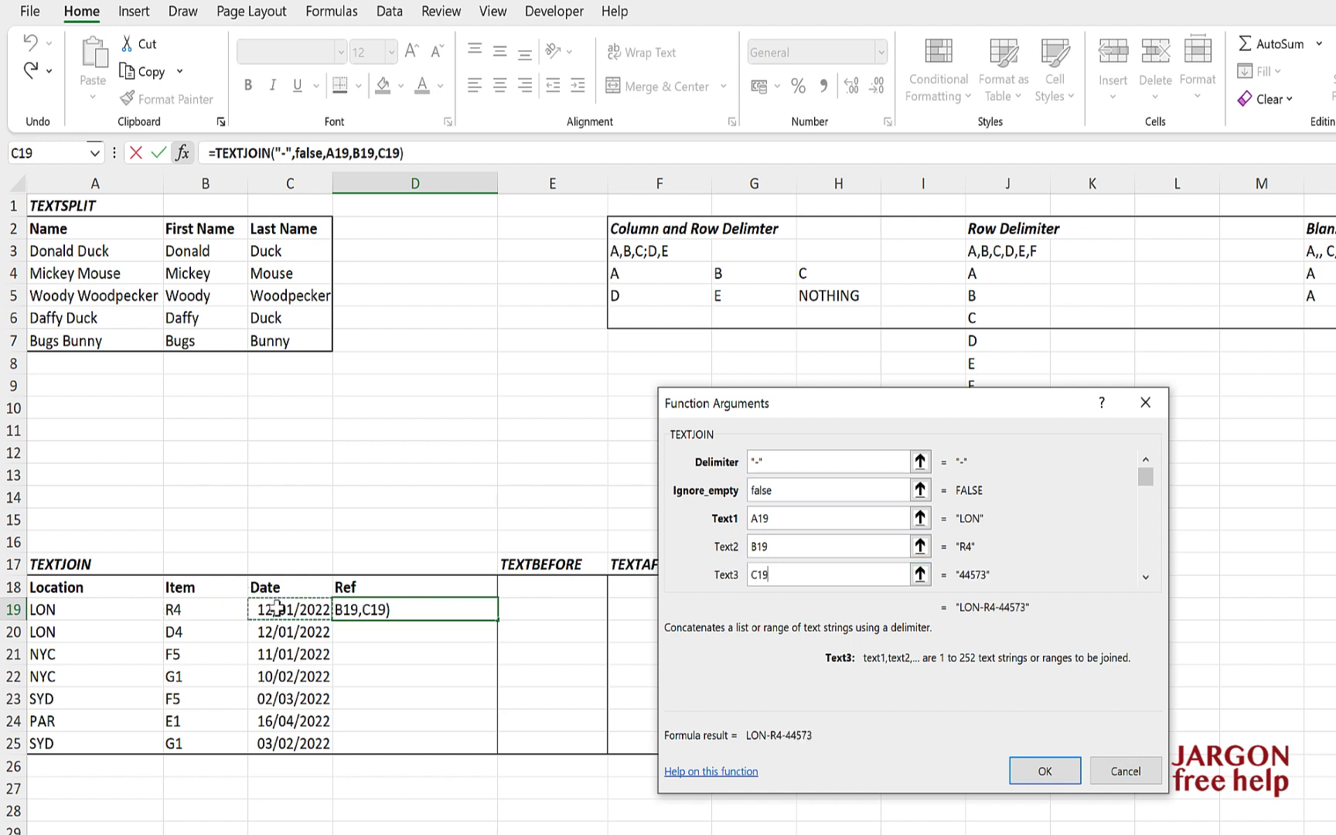
Replace the separate references with the range A19:C19 and confirm the formula.
key(BackSpace)
key(BackSpace)
key(BackSpace)
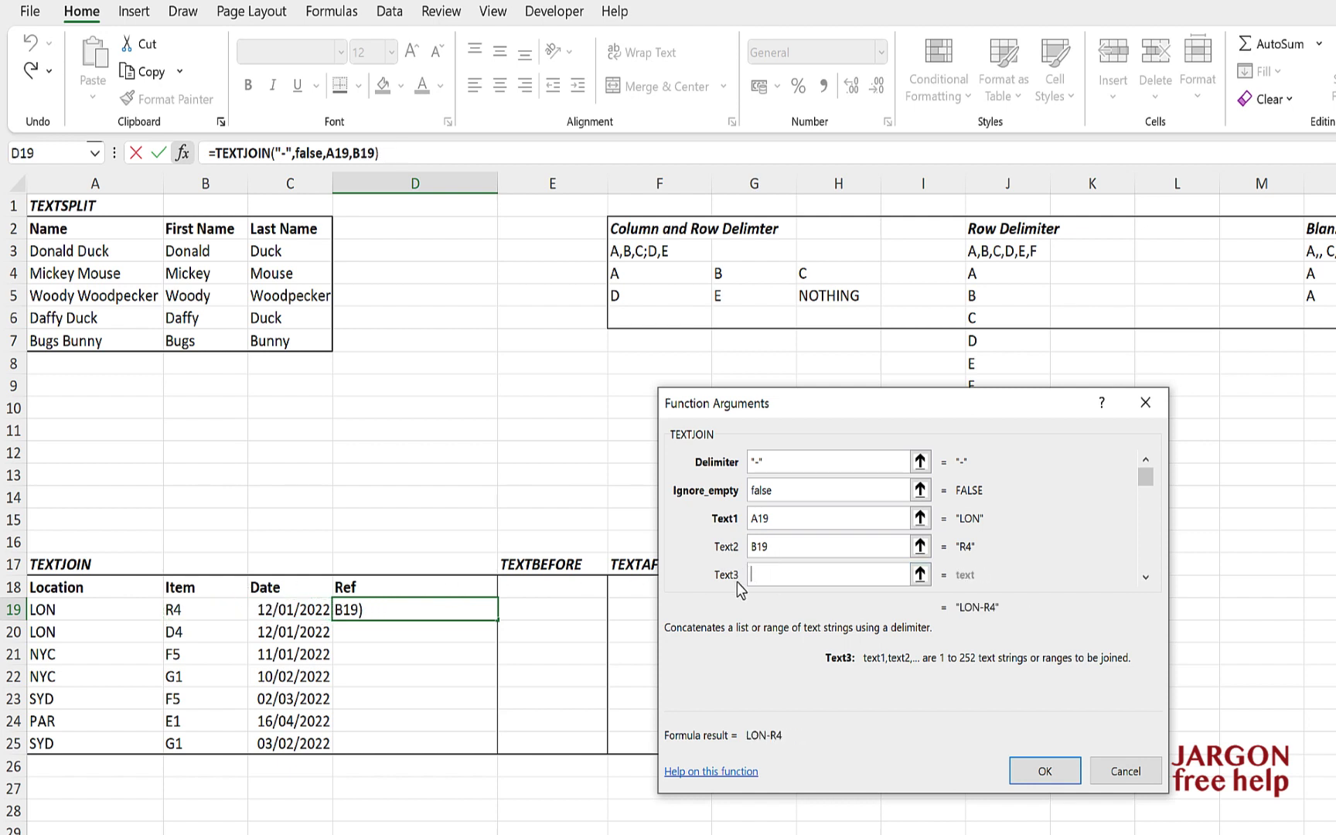
click(789, 548)
key(BackSpace)
key(BackSpace)
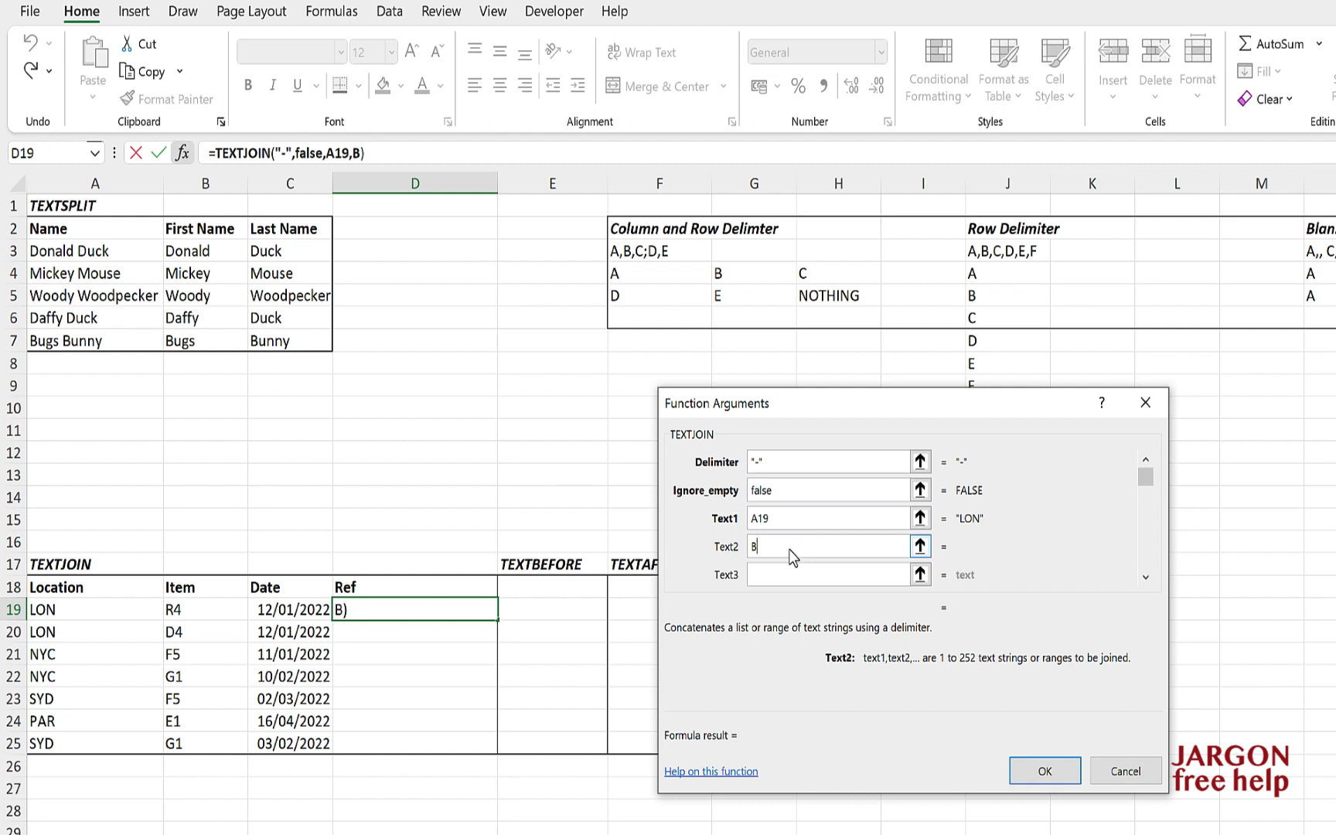
key(BackSpace)
click(785, 519)
key(BackSpace)
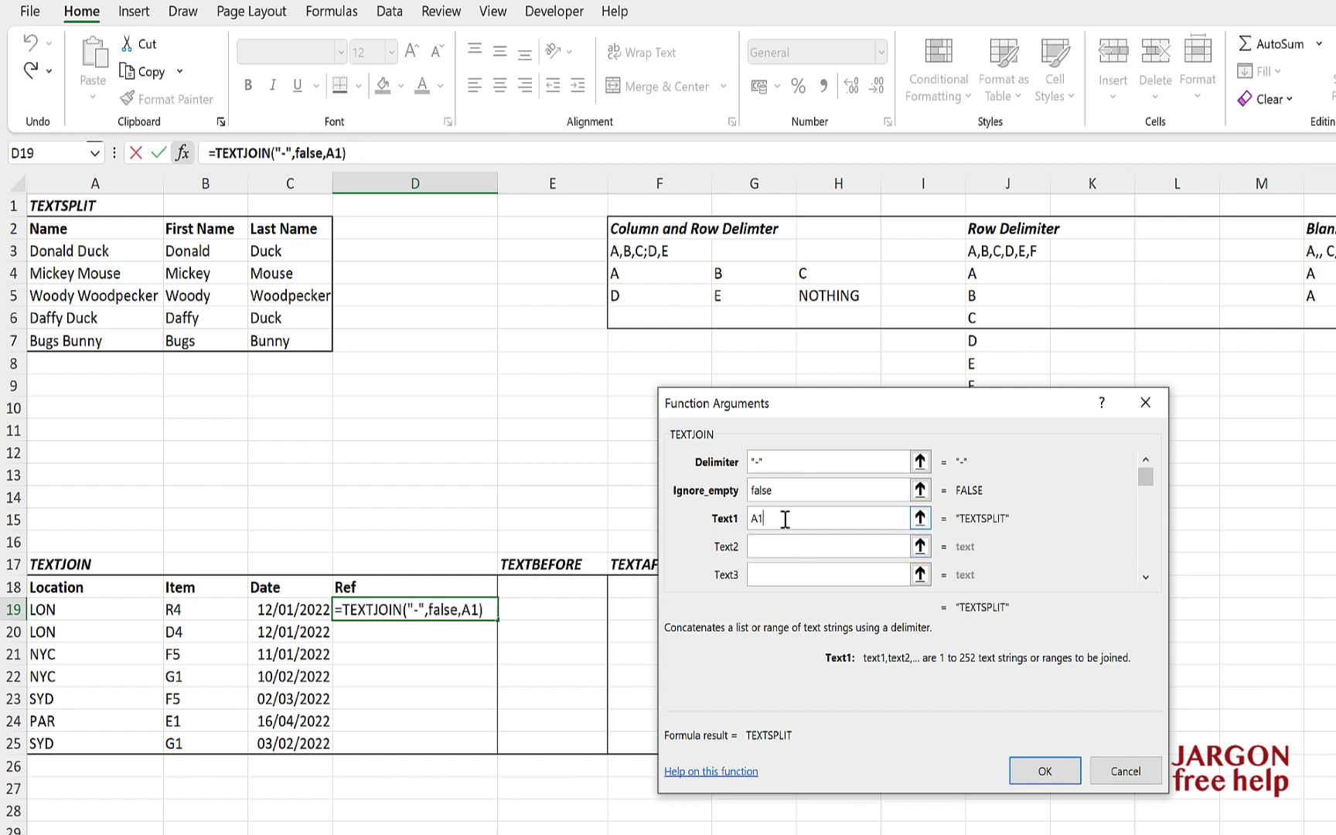
key(BackSpace)
key(BackSpace)
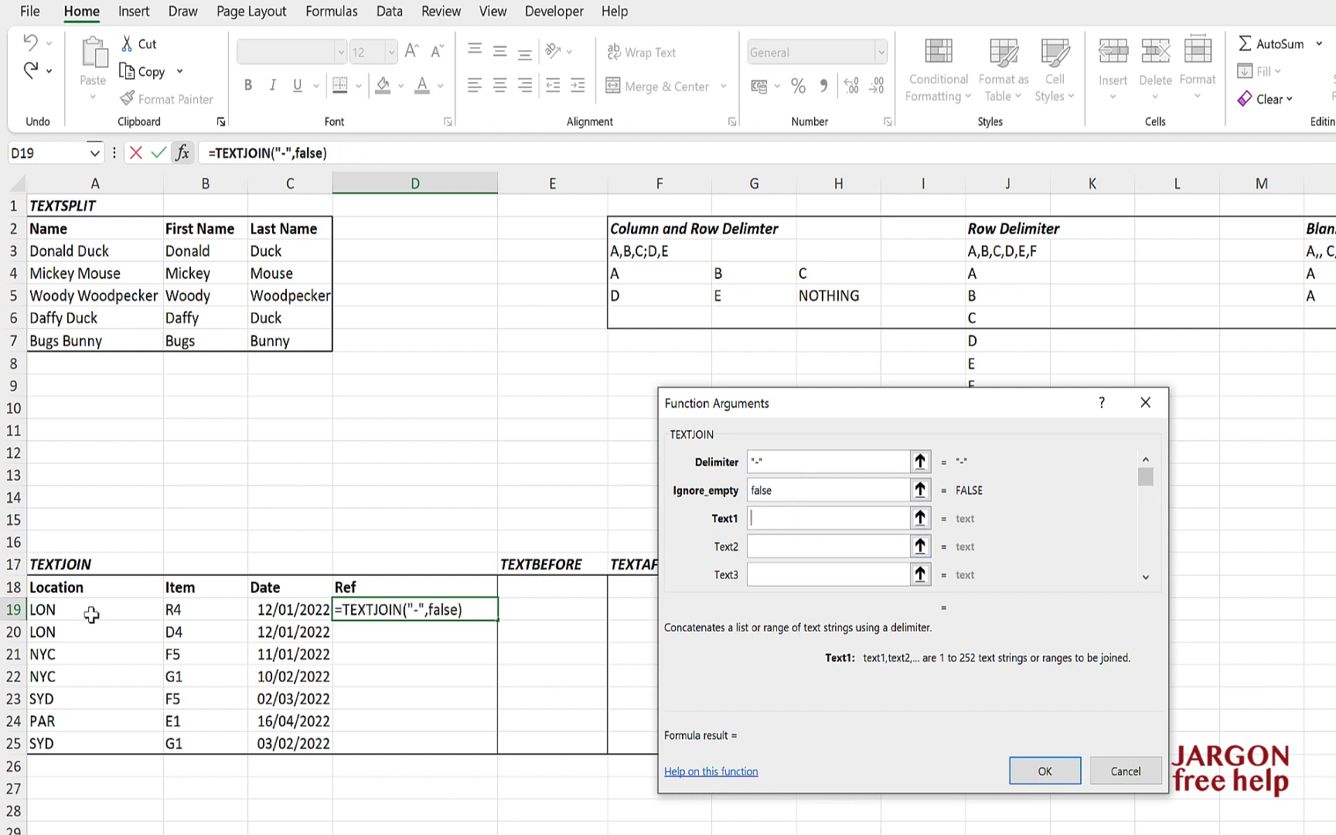
drag(91, 614, 309, 617)
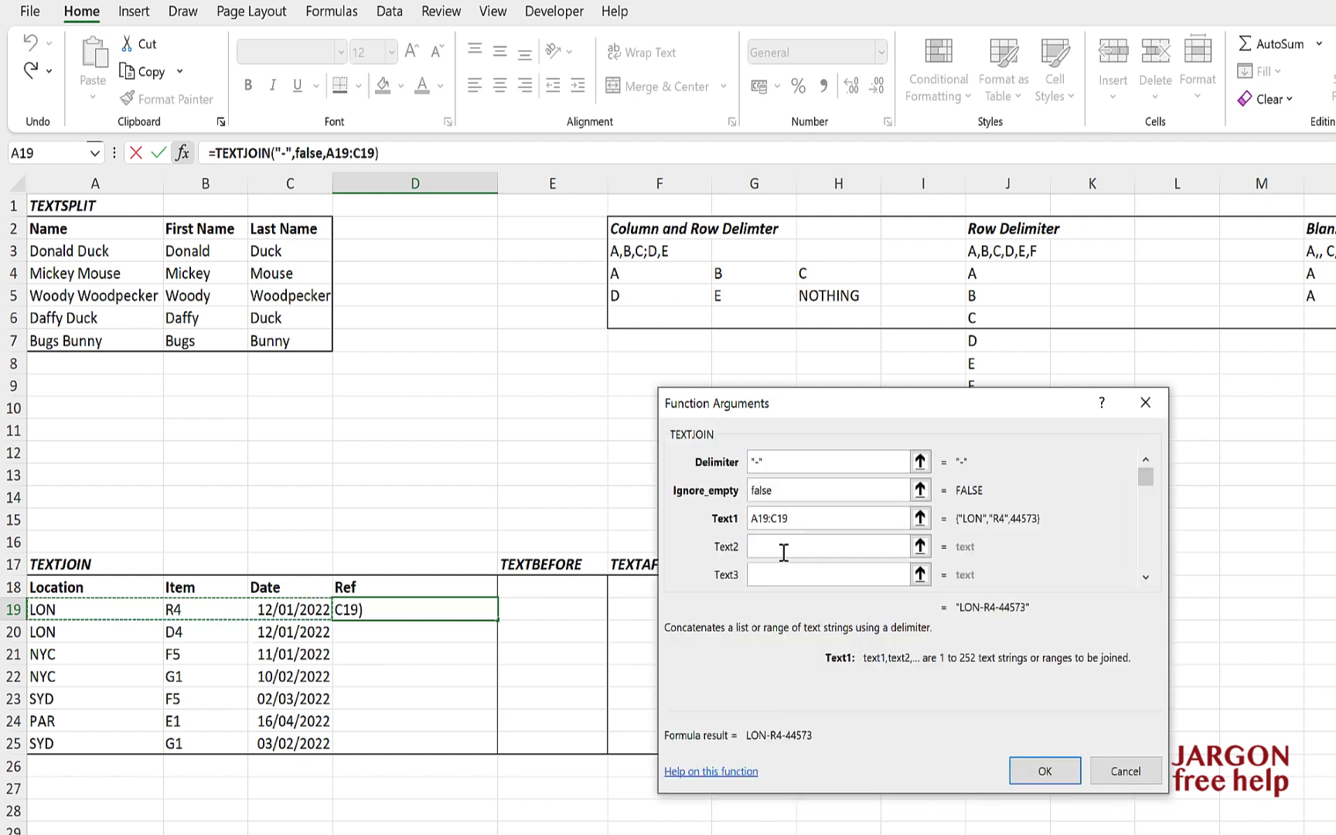
click(1045, 770)
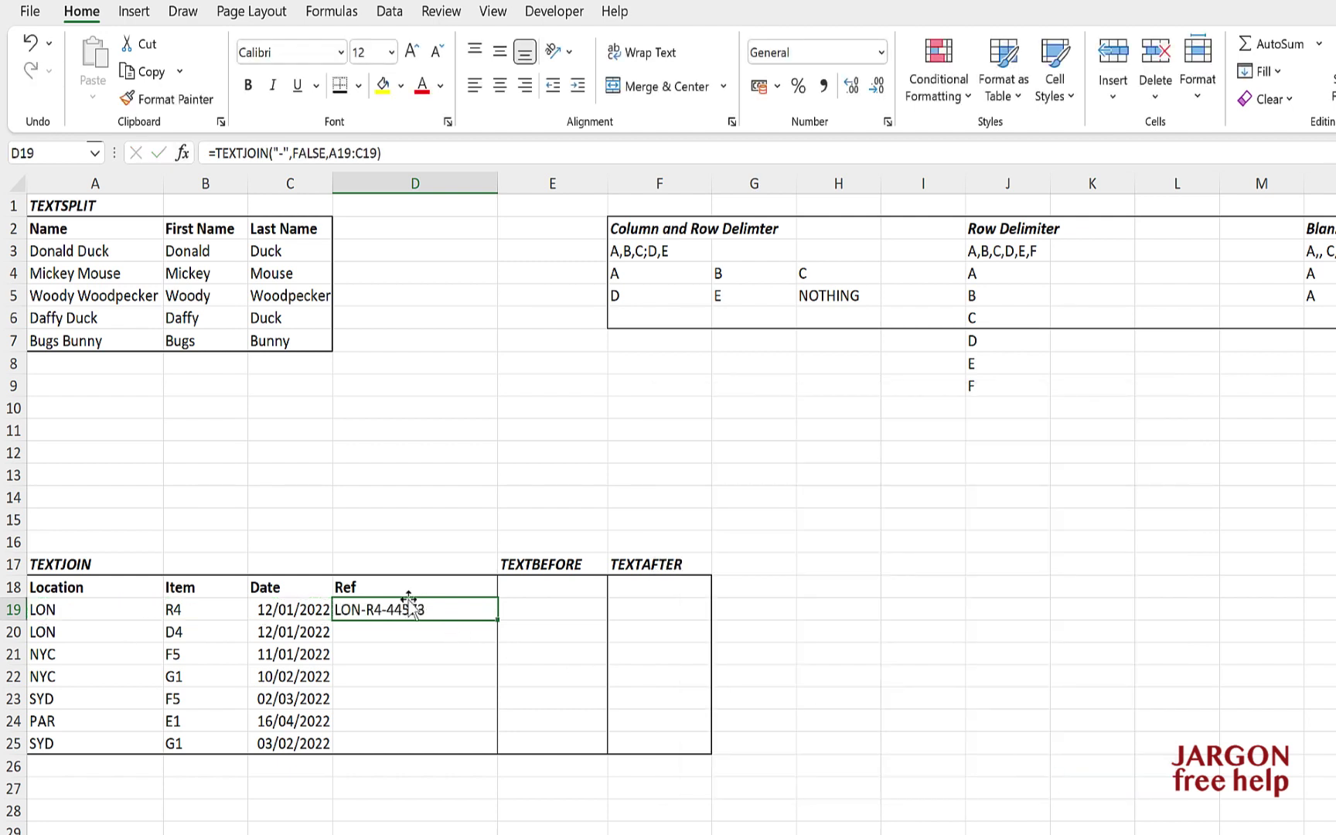
Delete the R4 item from B19, then select D19 to see LON--44573.
click(212, 613)
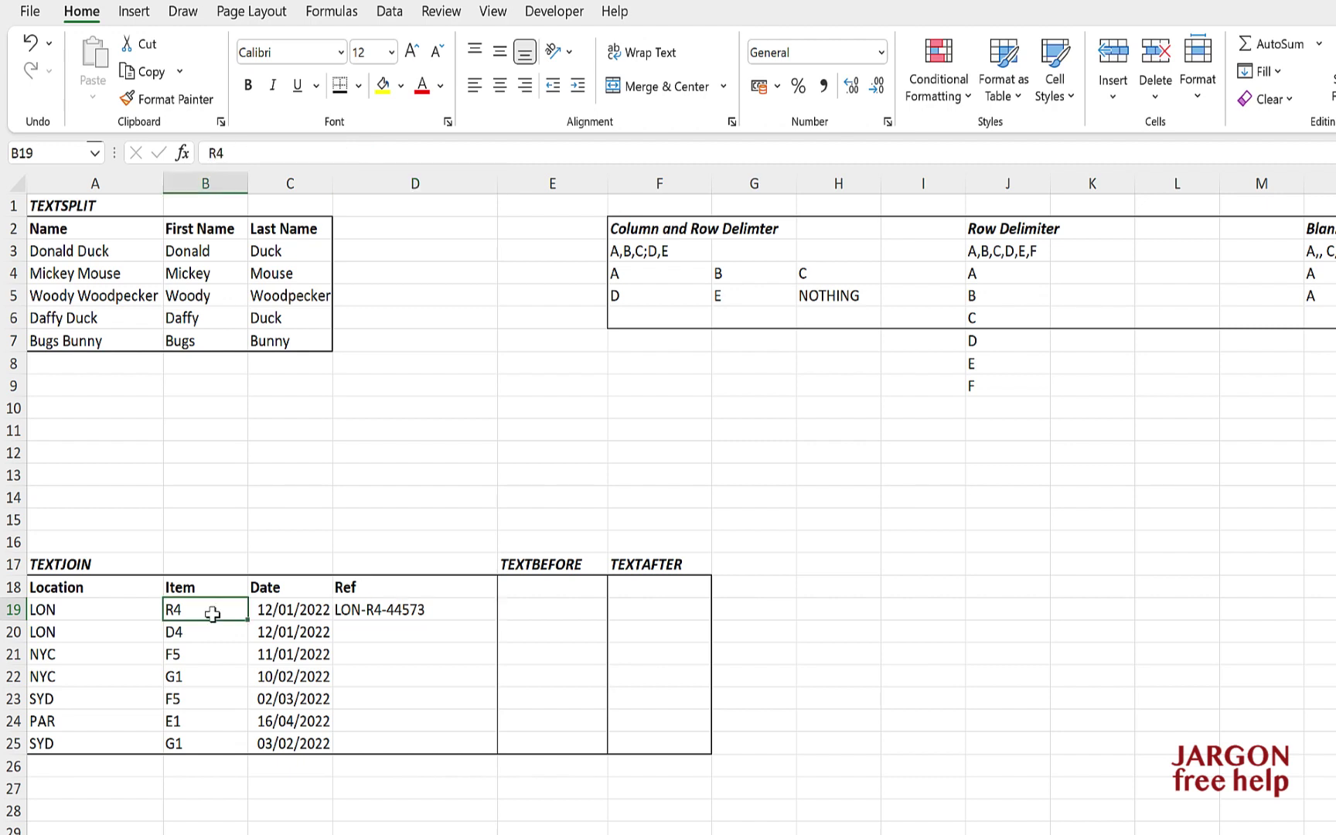
key(BackSpace)
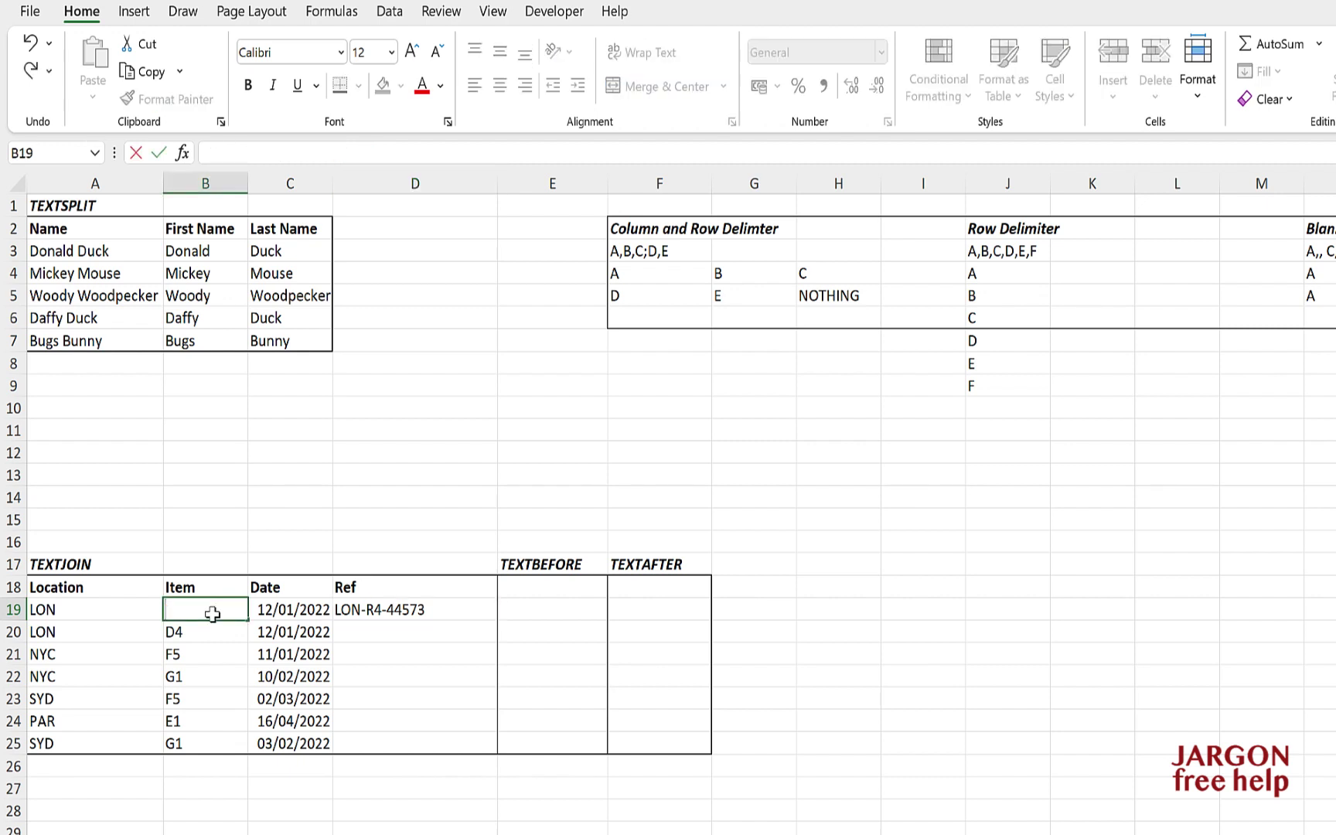
key(Return)
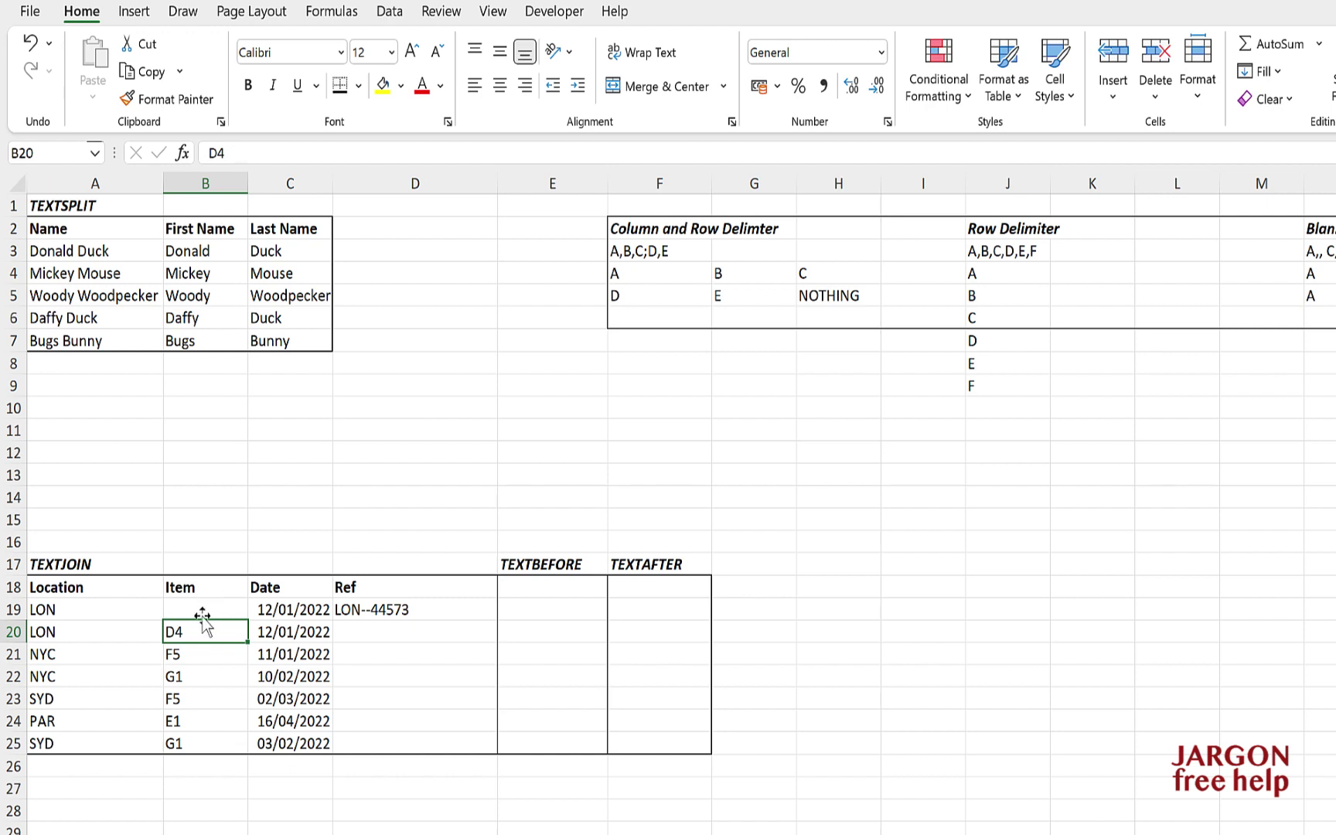
click(200, 610)
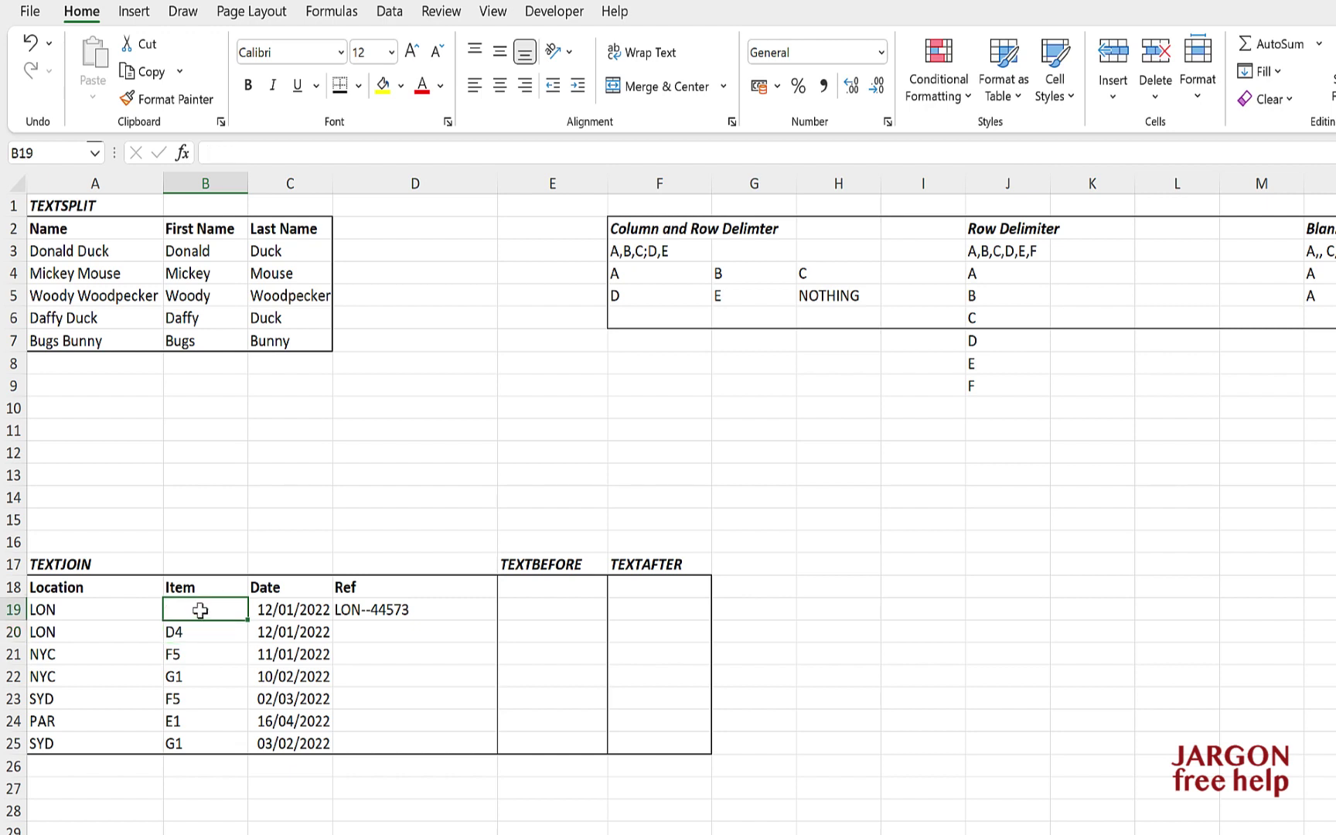
click(394, 610)
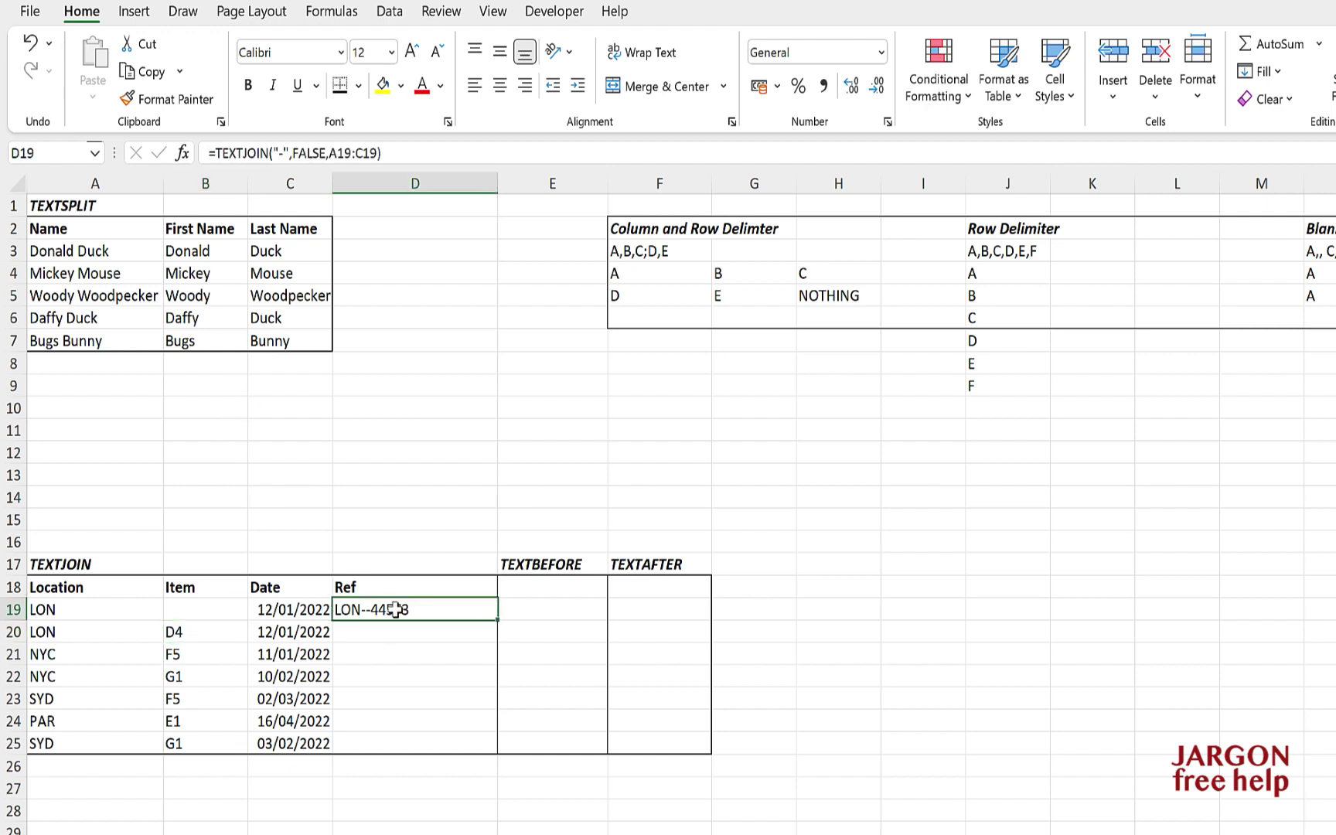
Change Ignore_empty in D19's TEXTJOIN formula to TRUE.
click(182, 153)
double_click(763, 489)
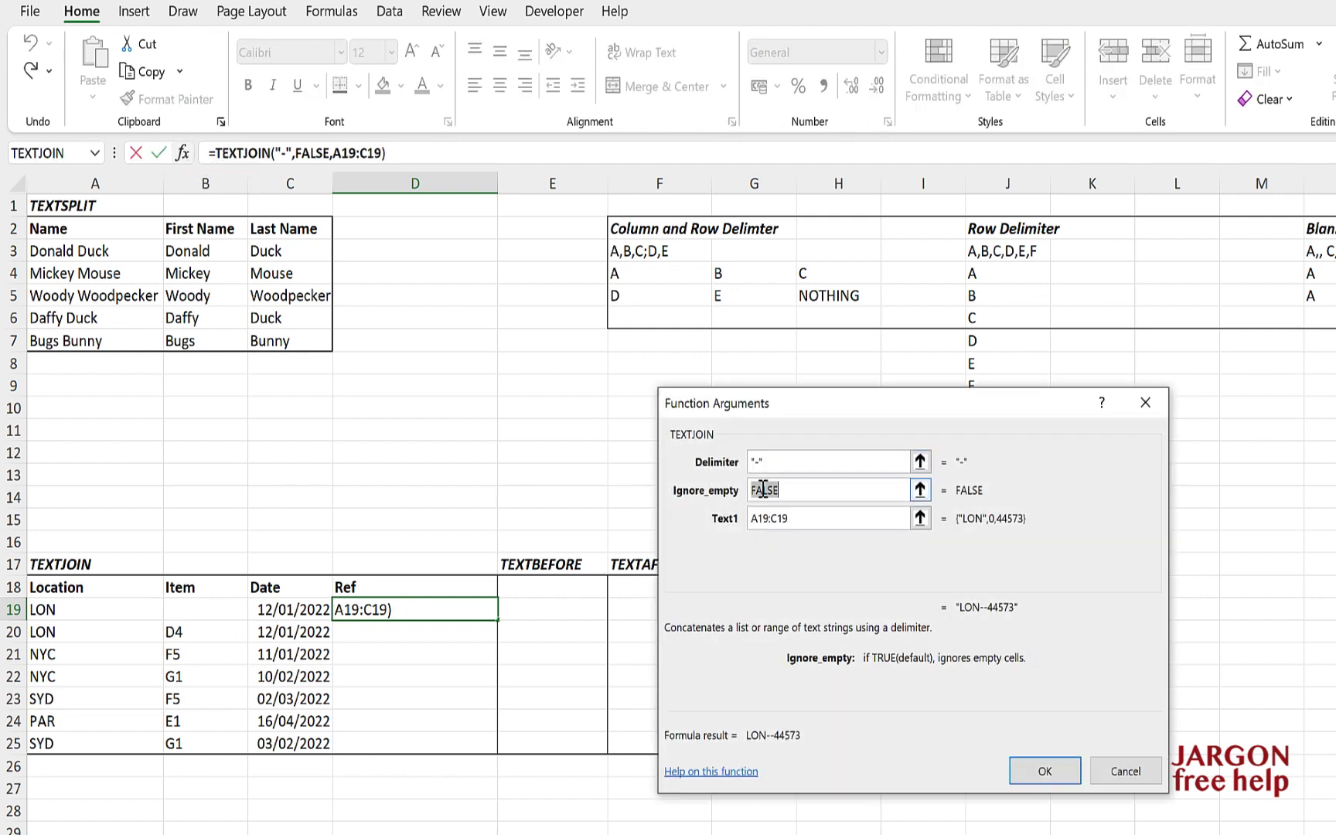
text(true)
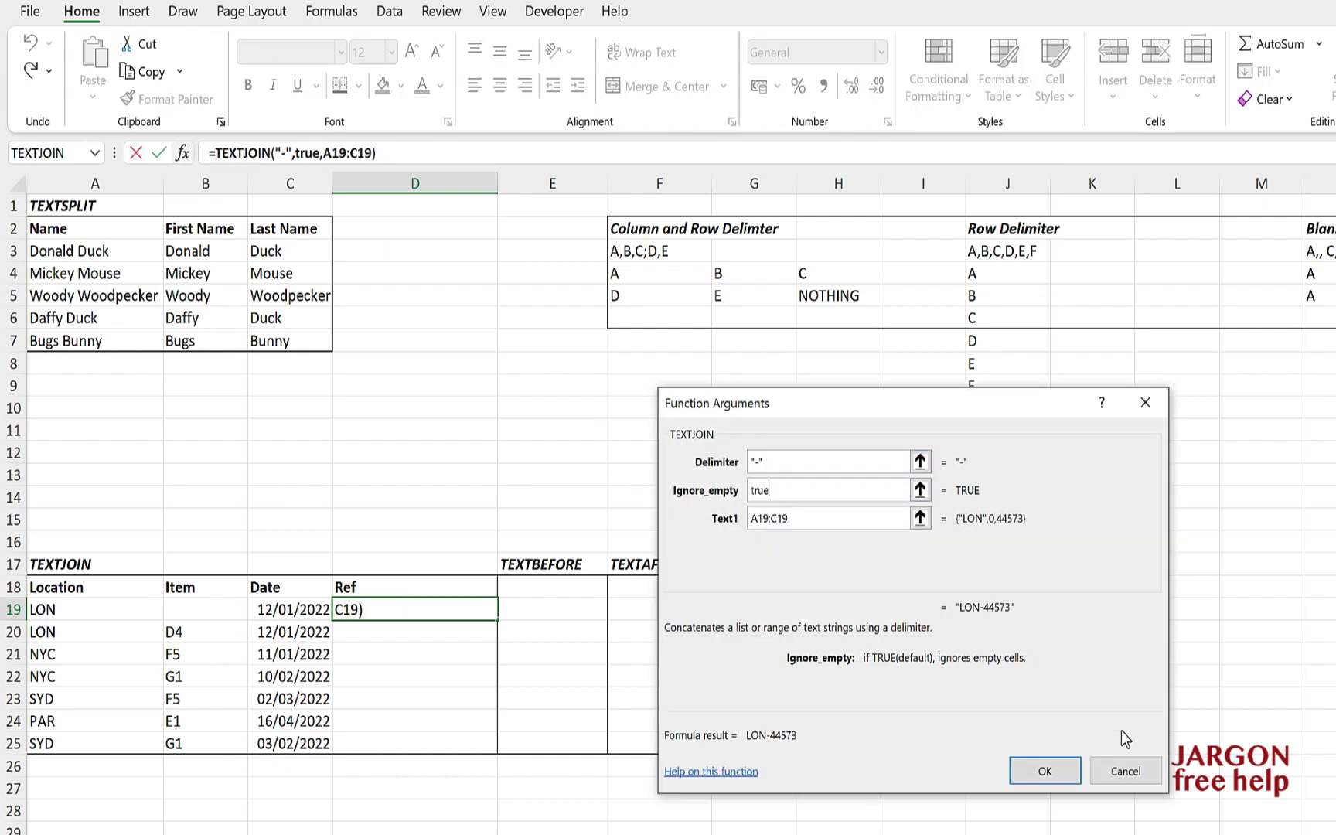
click(1044, 771)
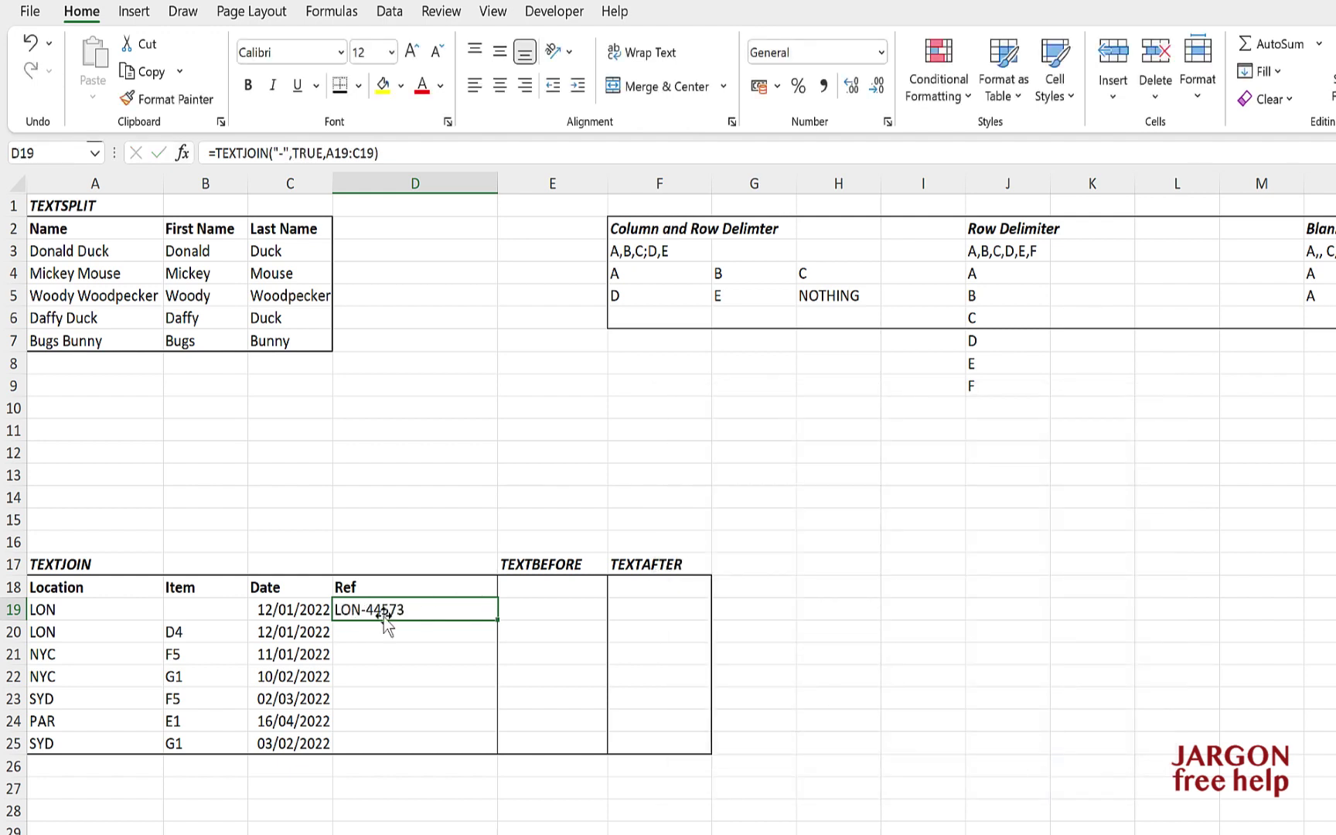
Enter F4 as the item in B19.
click(198, 609)
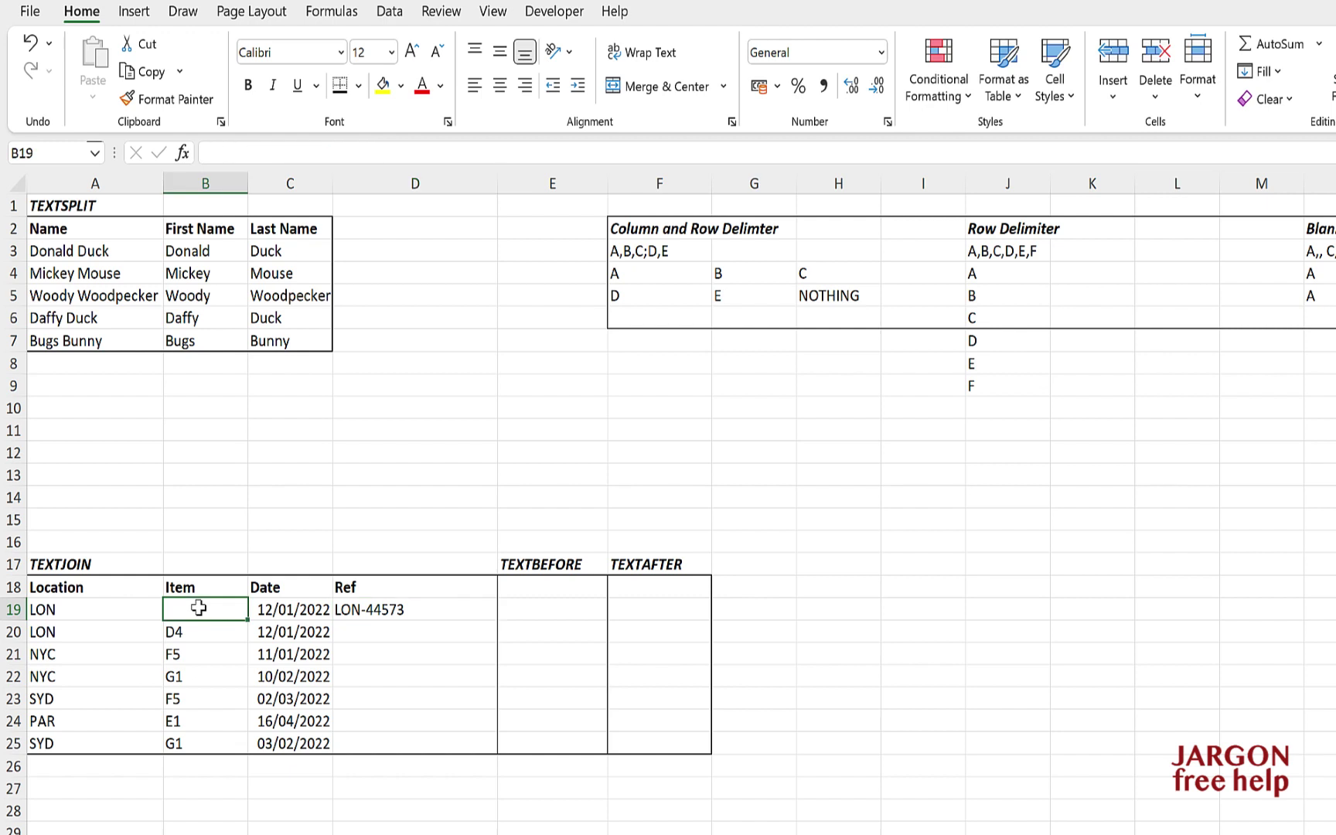
text(F5)
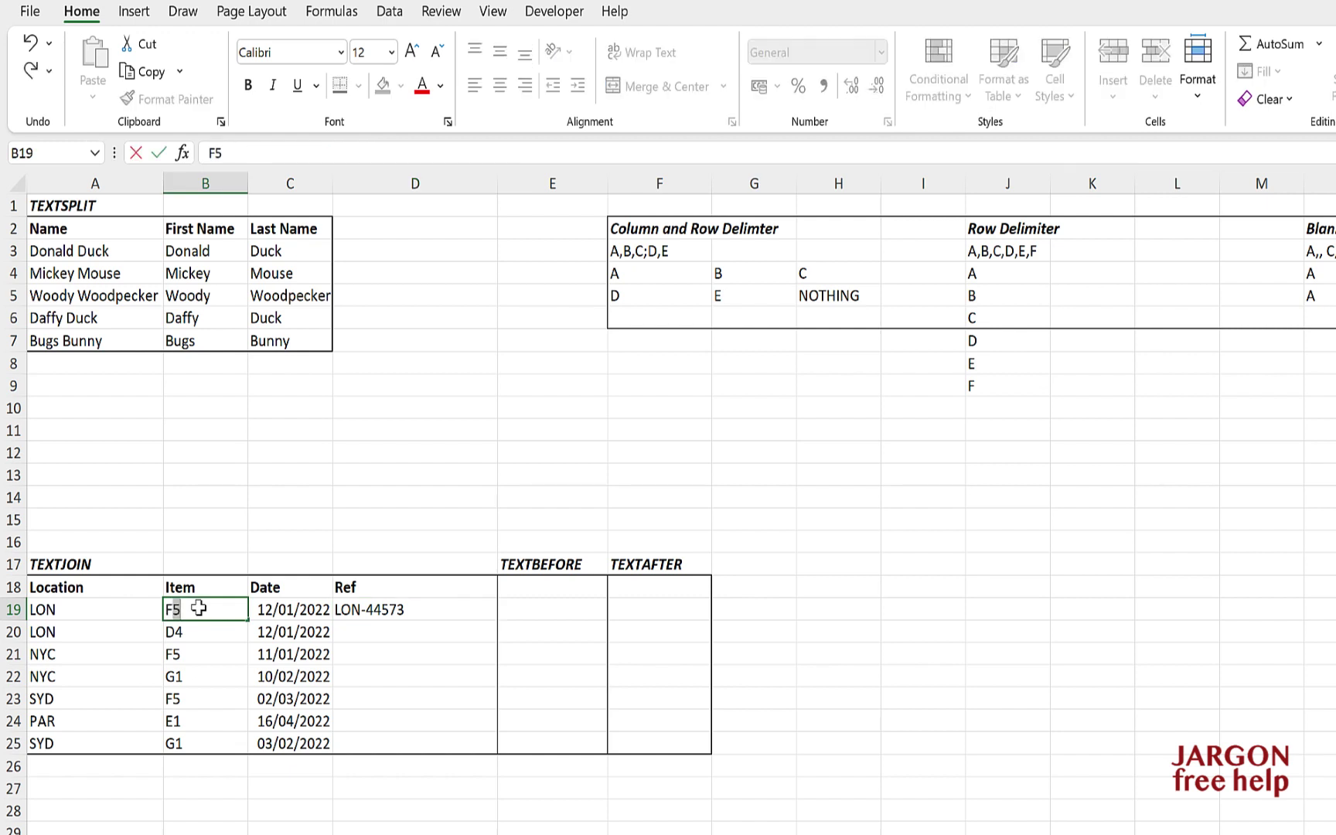
key(BackSpace)
text(4)
key(Return)
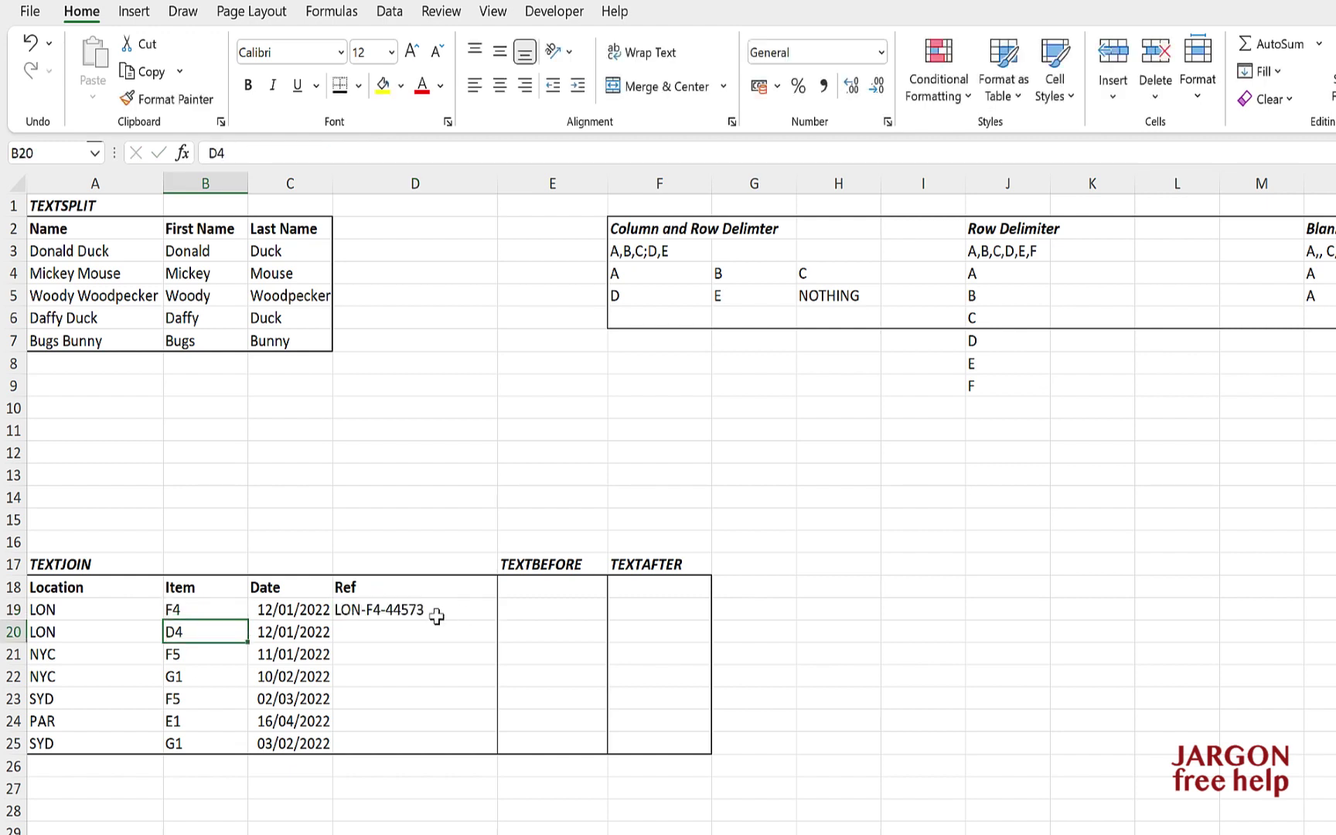
Fill D19's formula down to D25 without formatting and check the results.
click(443, 610)
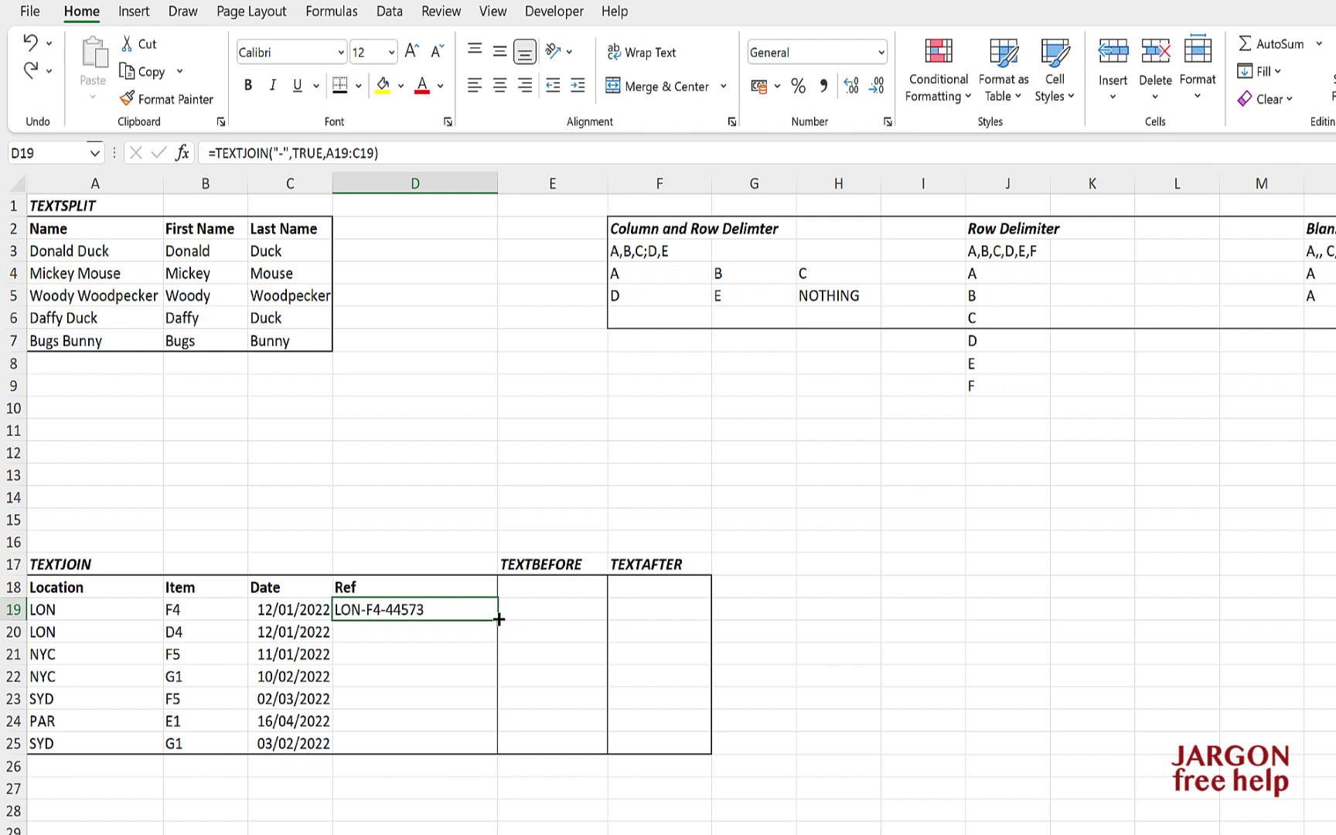
drag(498, 619, 490, 750)
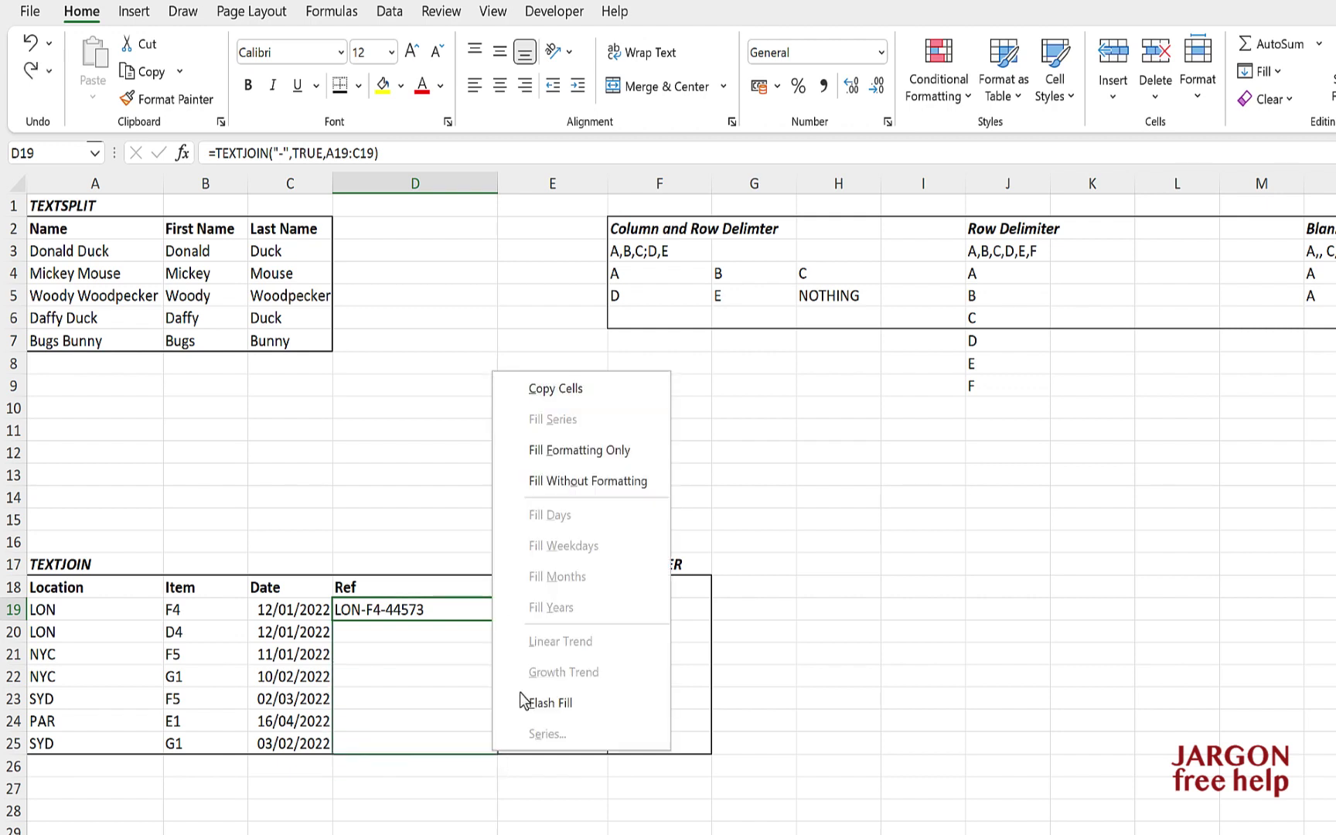
click(572, 481)
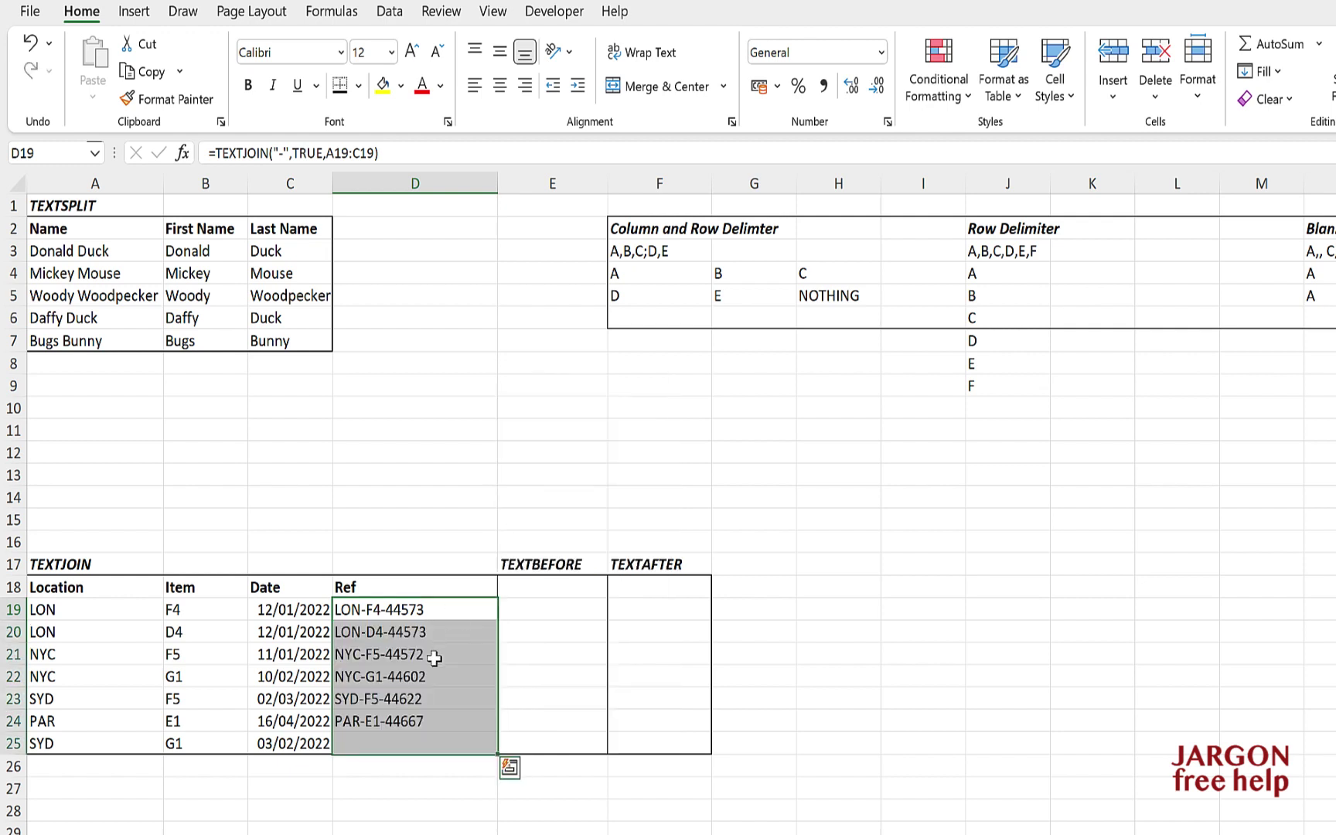
click(422, 744)
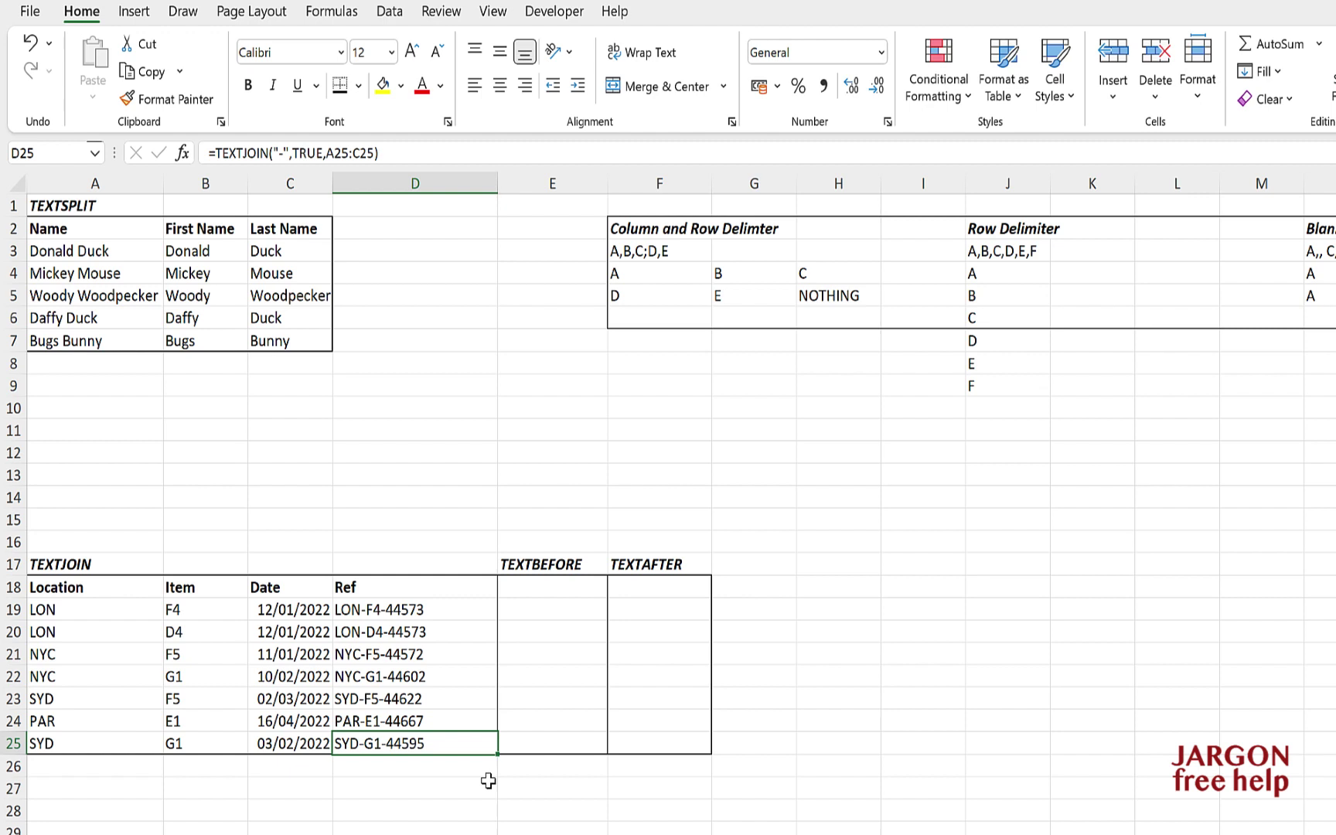
click(370, 612)
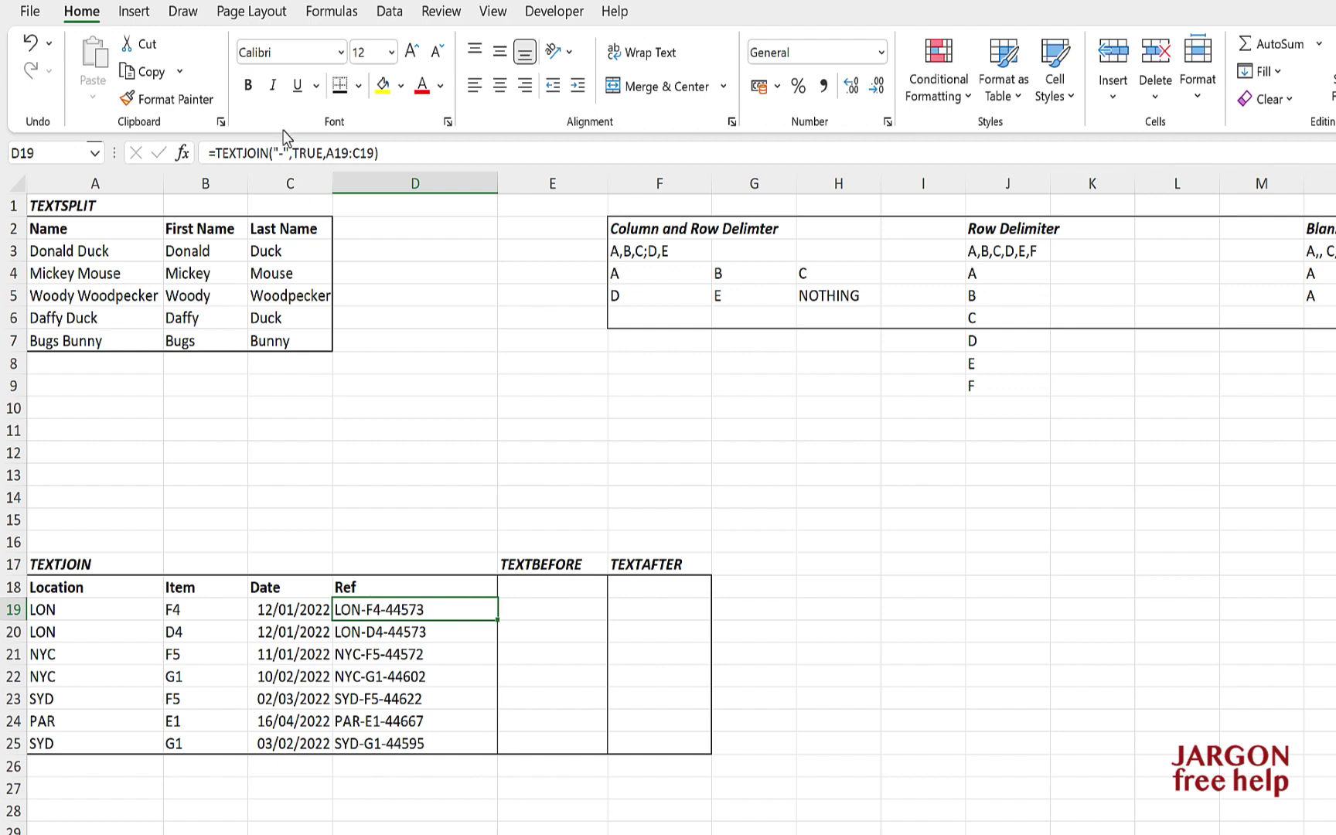
Change the D19 formula's delimiter from a dash to a space.
click(285, 157)
key(BackSpace)
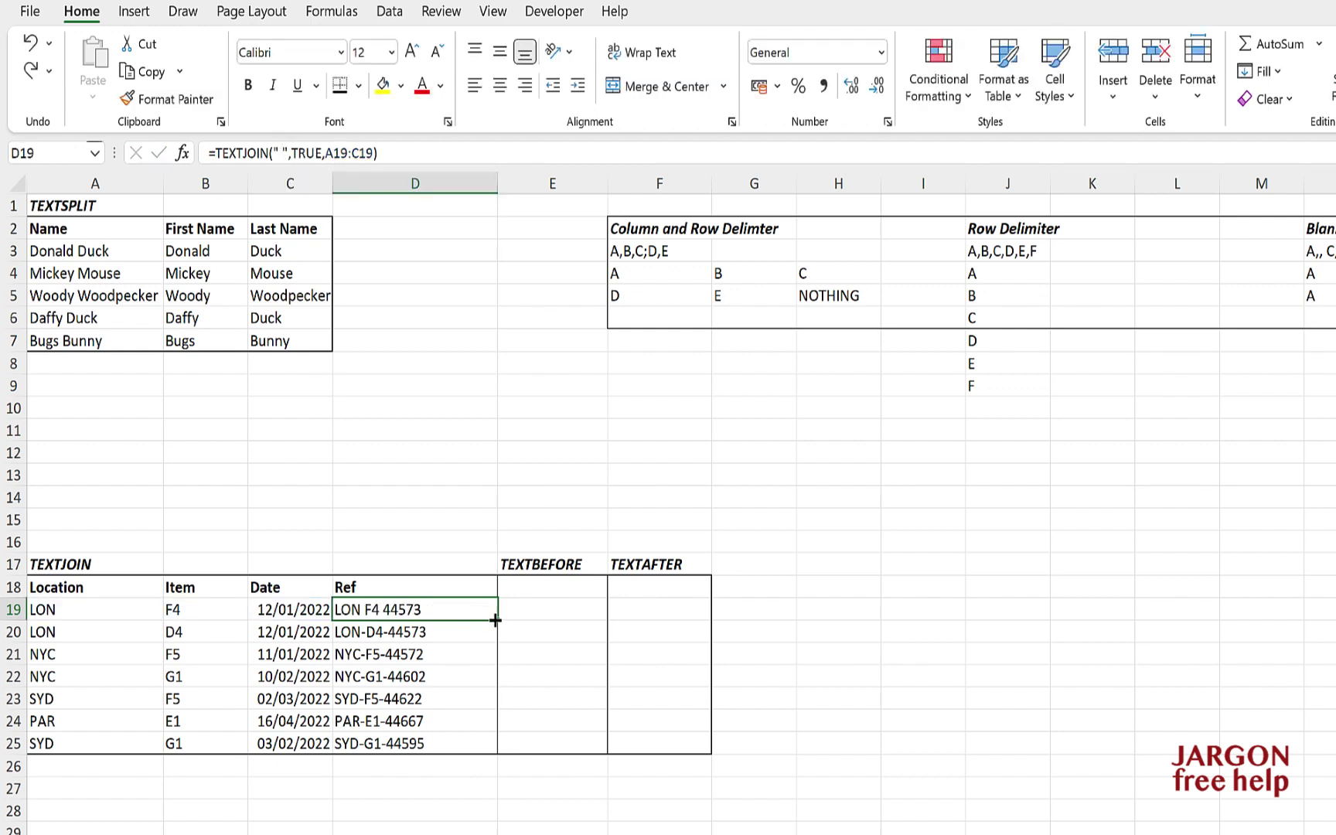
key(ctrl+Return)
Refill the updated formula down to D25 without formatting.
drag(496, 620, 485, 747)
right_click(484, 756)
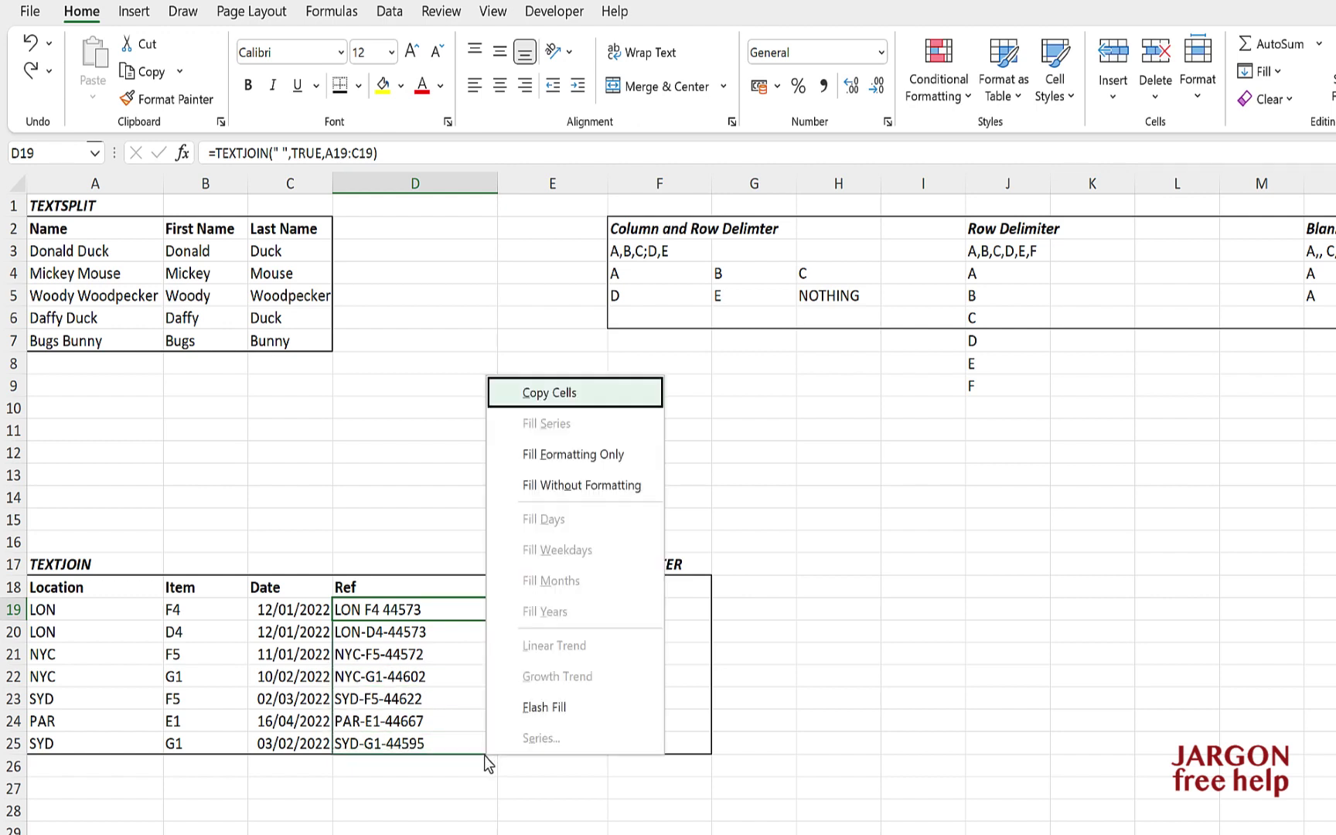
click(547, 489)
click(450, 636)
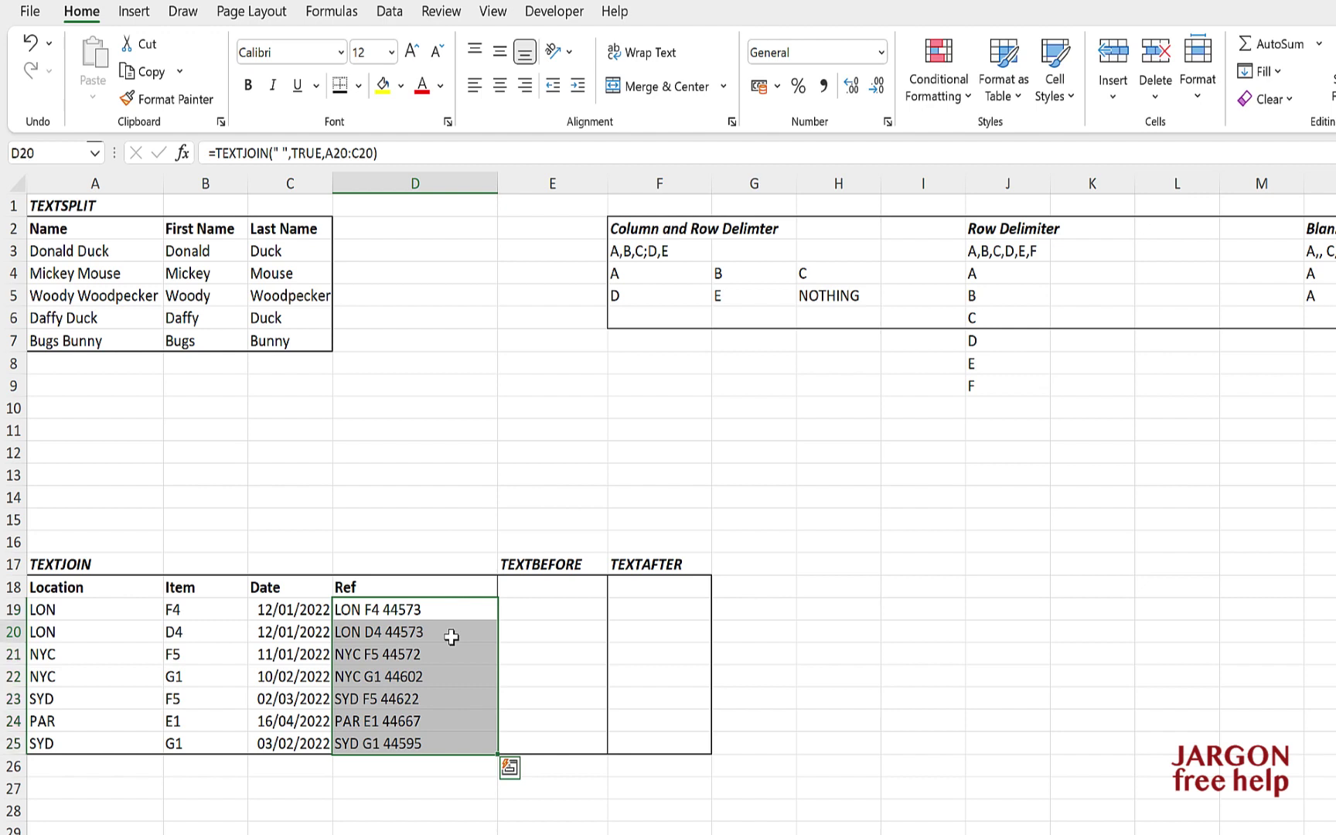